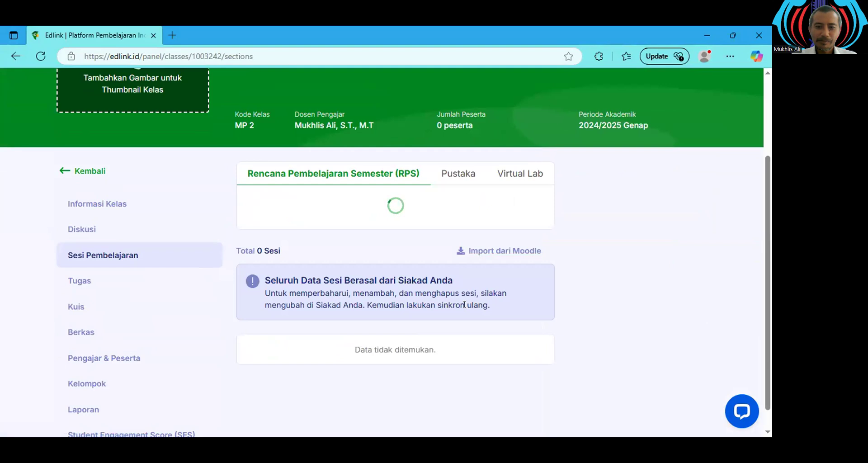
Step: Open the details of session 16 (UAS) from the class's list of learning sessions
scroll(460, 305, "down", 15)
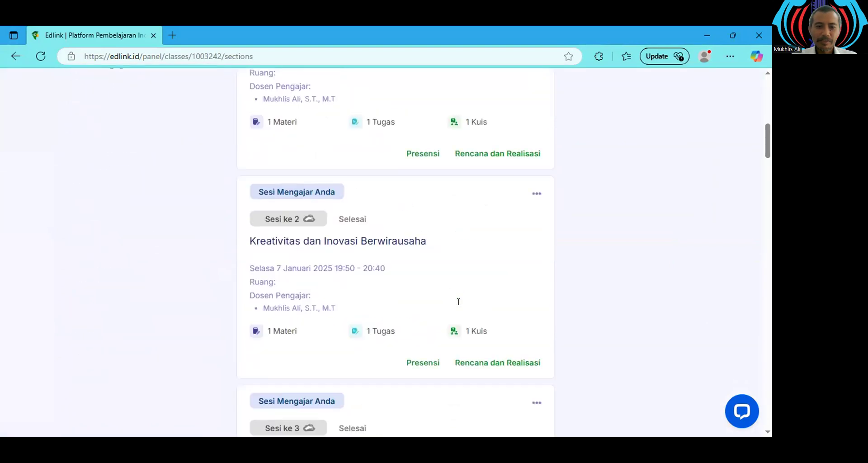
scroll(458, 304, "down", 20)
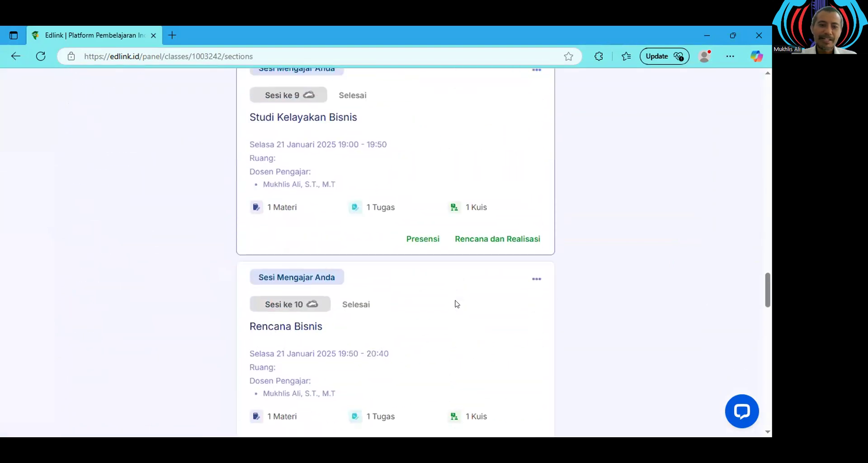
scroll(451, 304, "down", 15)
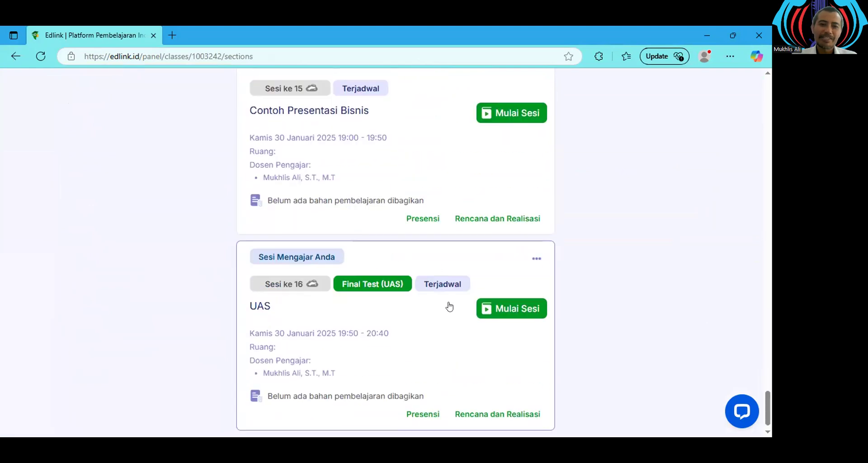
left_click(428, 322)
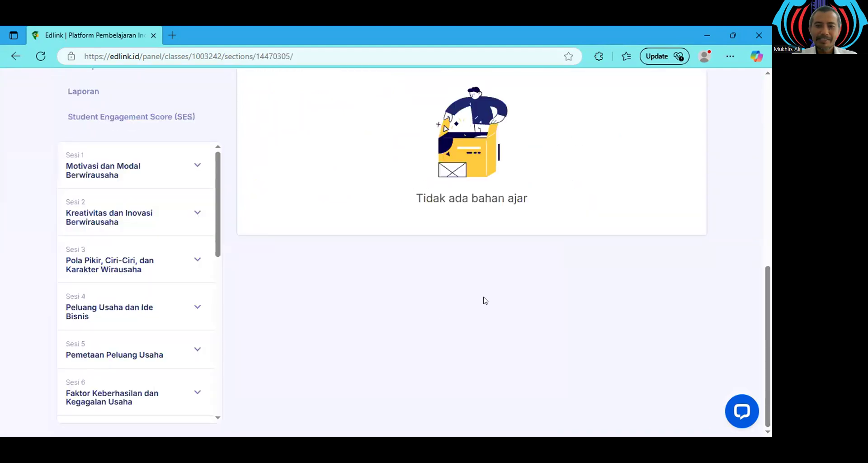
Step: Add a new learning material of type Quiz to session 16
scroll(484, 300, "up", 5)
scroll(483, 299, "up", 1)
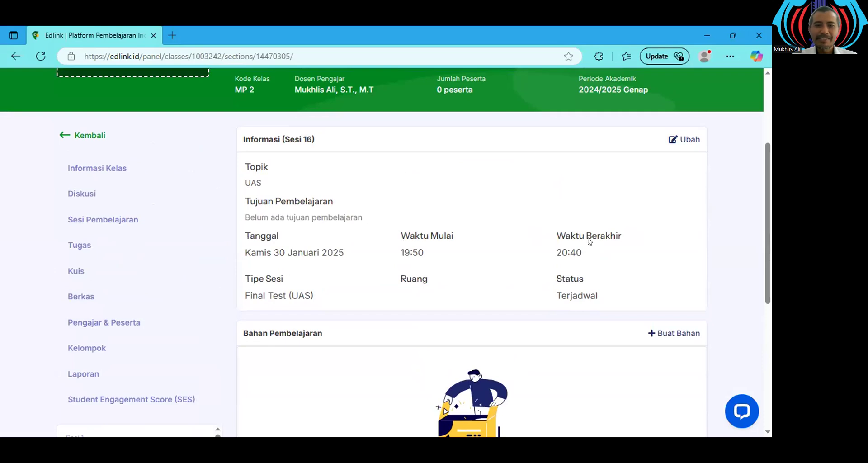
scroll(421, 276, "down", 1)
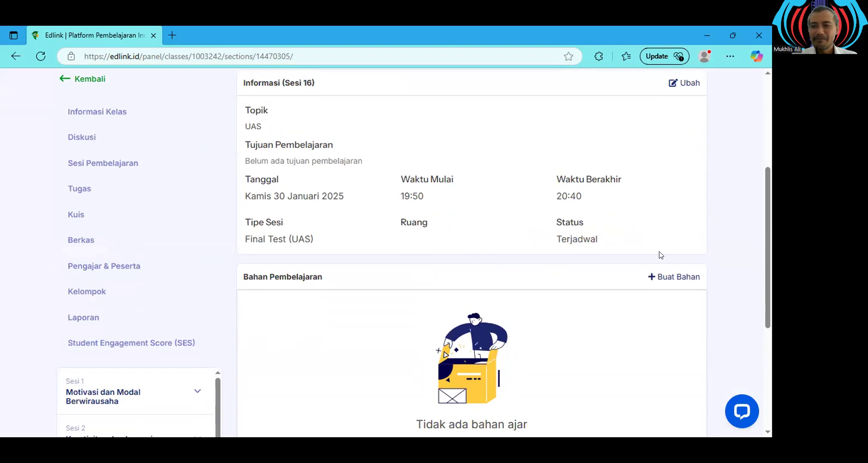
left_click(648, 277)
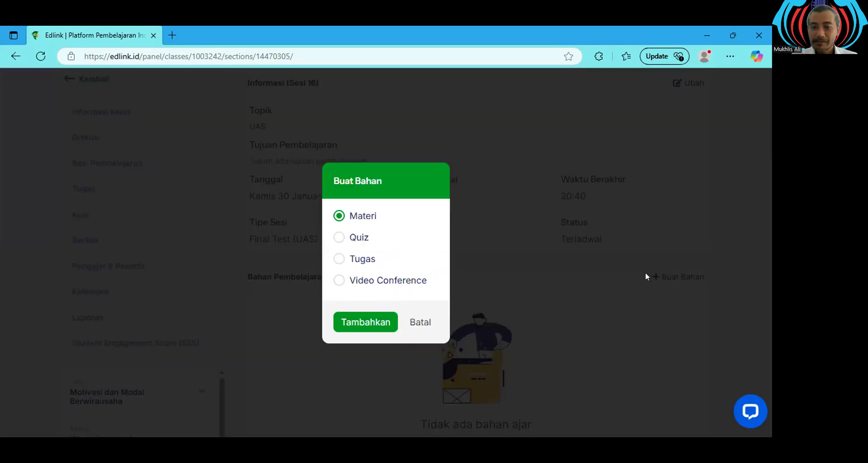
left_click(355, 240)
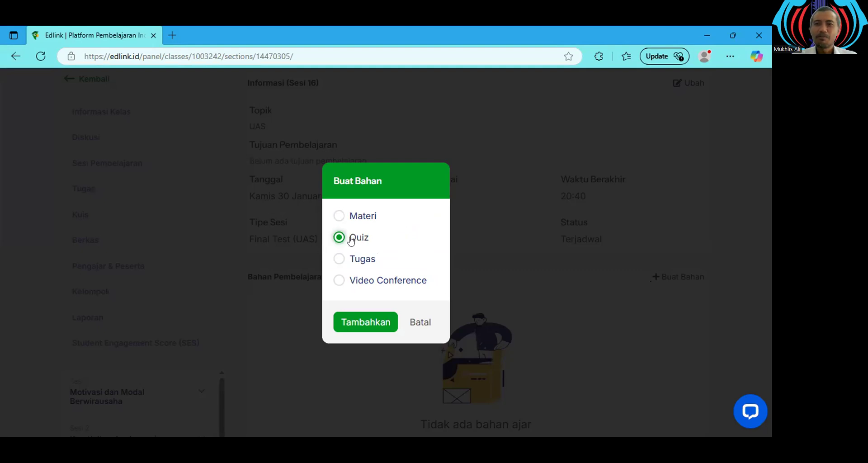
left_click(358, 258)
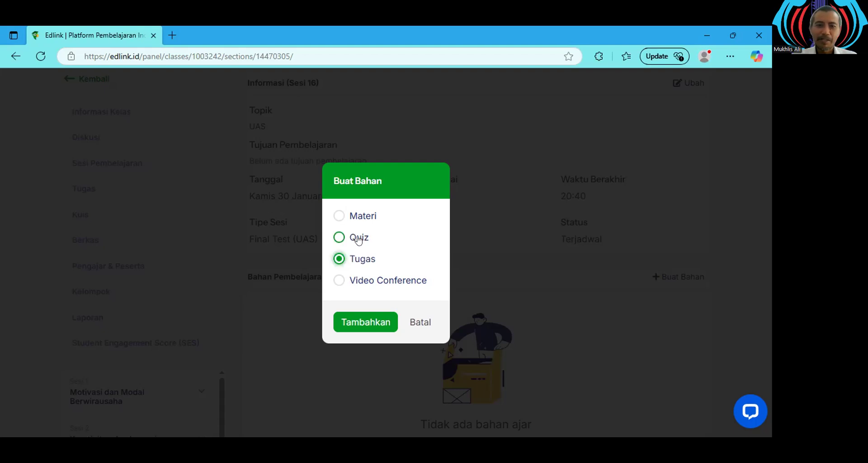
left_click(358, 239)
left_click(366, 323)
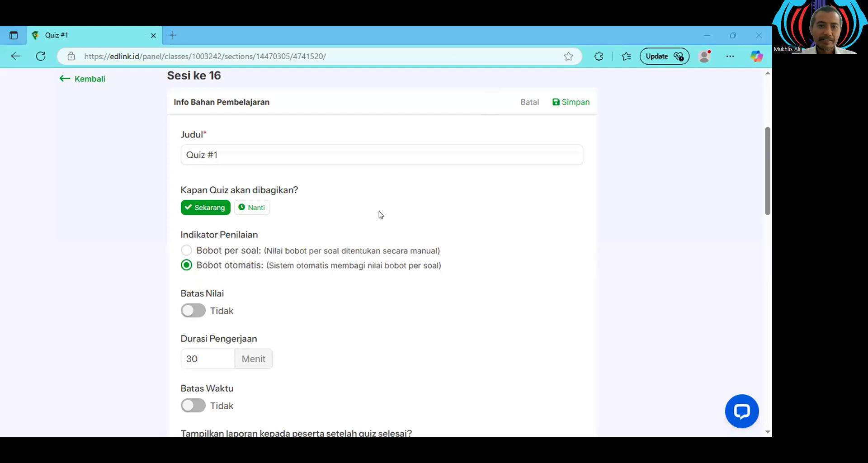
Step: Set the quiz title to "Ujian Teori"
left_click_drag(243, 157, 158, 151)
type("U")
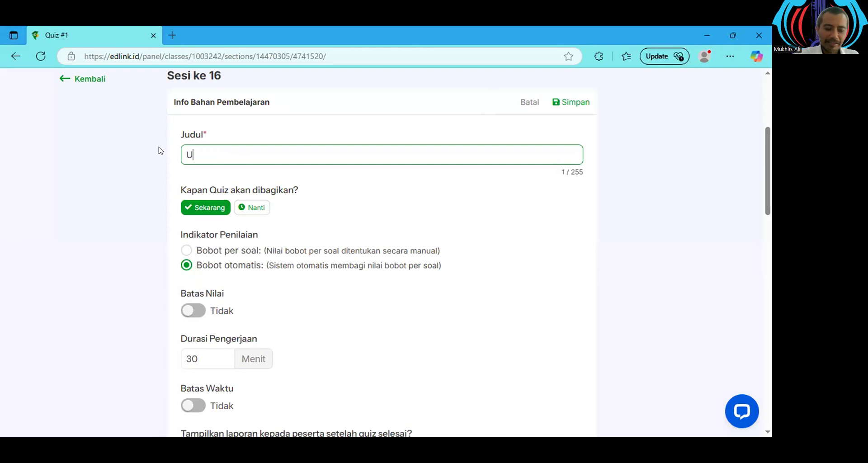
type("jian Teori")
left_click(500, 258)
scroll(466, 244, "down", 1)
scroll(317, 228, "up", 1)
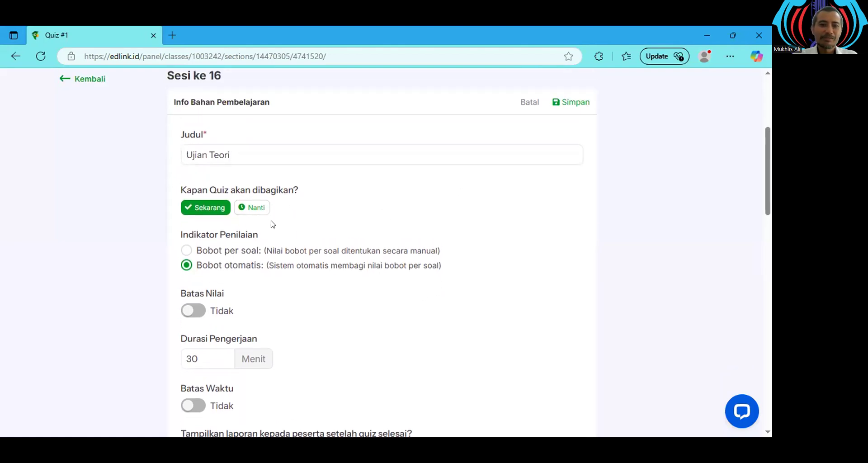
Step: Open the question and answer setup of the Ujian Teori quiz
scroll(317, 251, "down", 2)
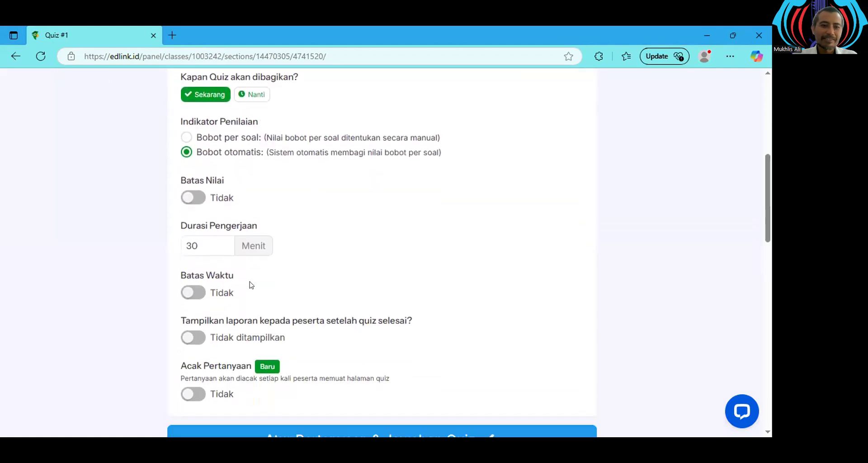
scroll(271, 280, "down", 1)
scroll(448, 304, "down", 2)
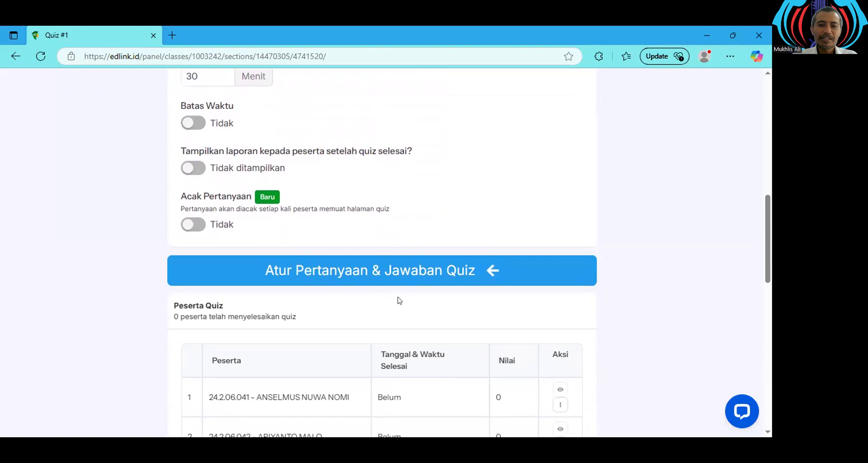
left_click(391, 274)
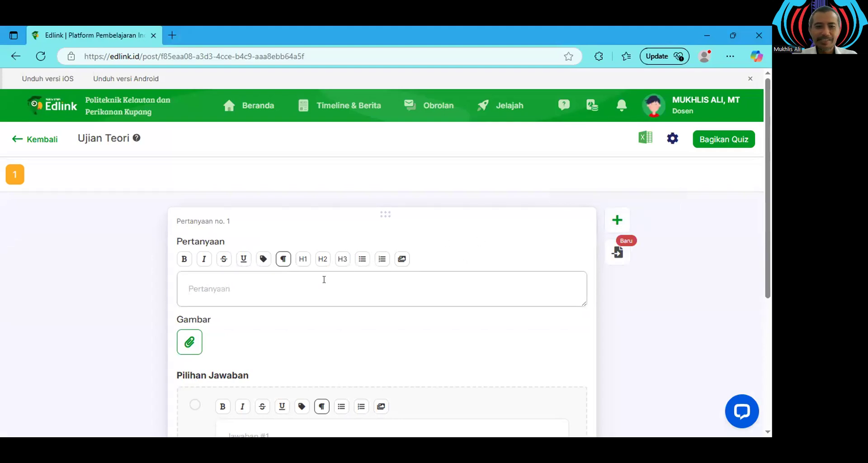
Step: Open the question import and save its question-and-answer template to Downloads as "import-quiz-questions (1)"
scroll(351, 294, "down", 3)
scroll(447, 319, "up", 3)
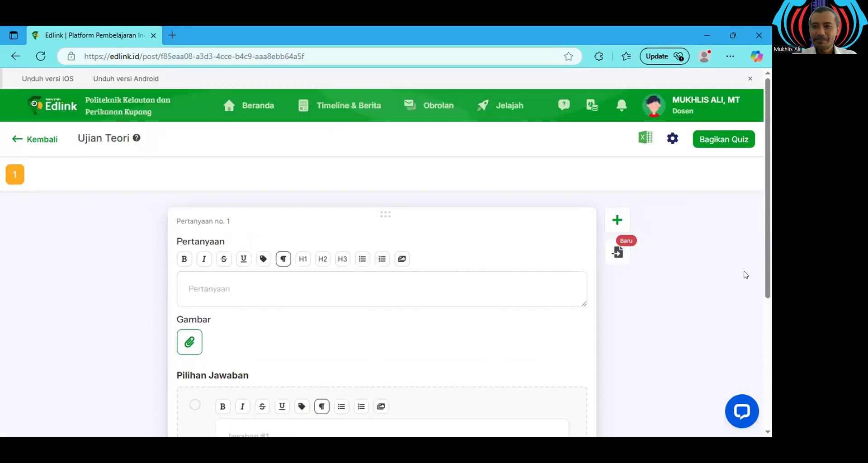
left_click(617, 253)
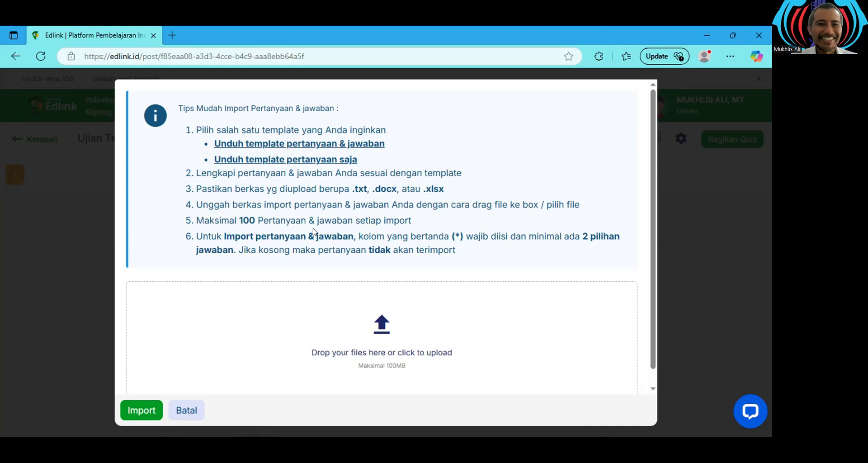
left_click(280, 160)
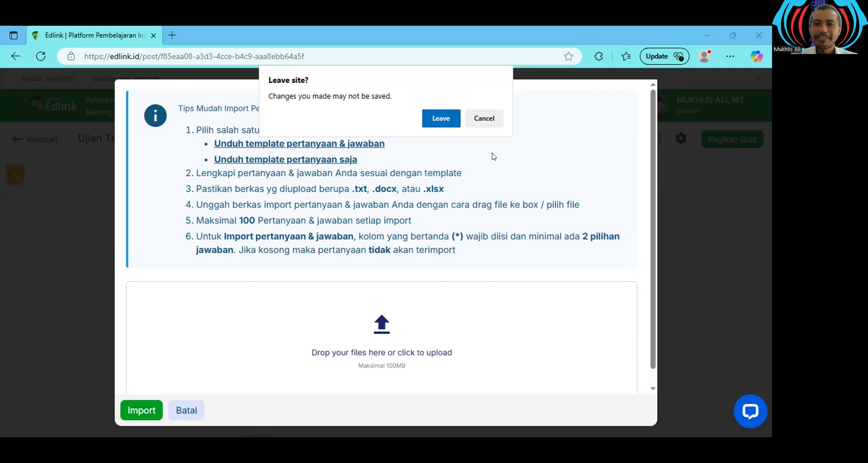
left_click(441, 119)
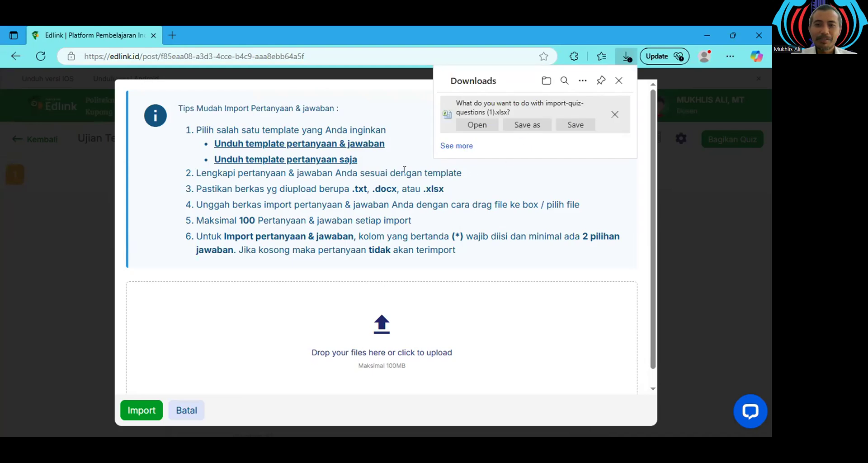
left_click(518, 125)
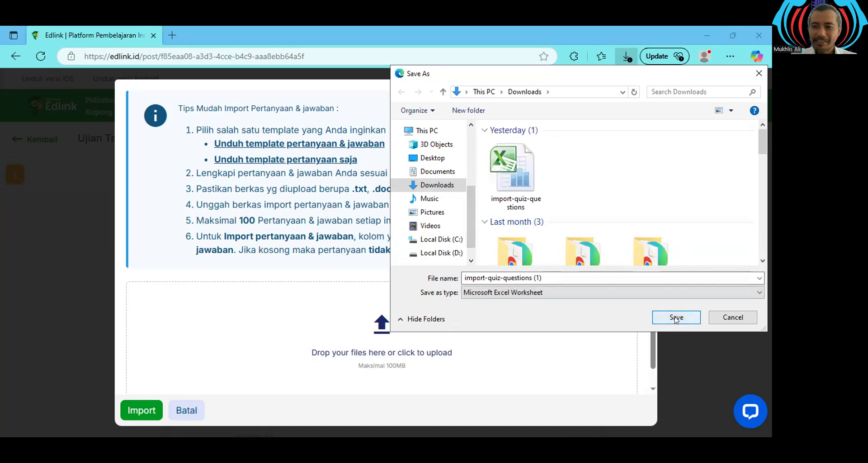
left_click(676, 317)
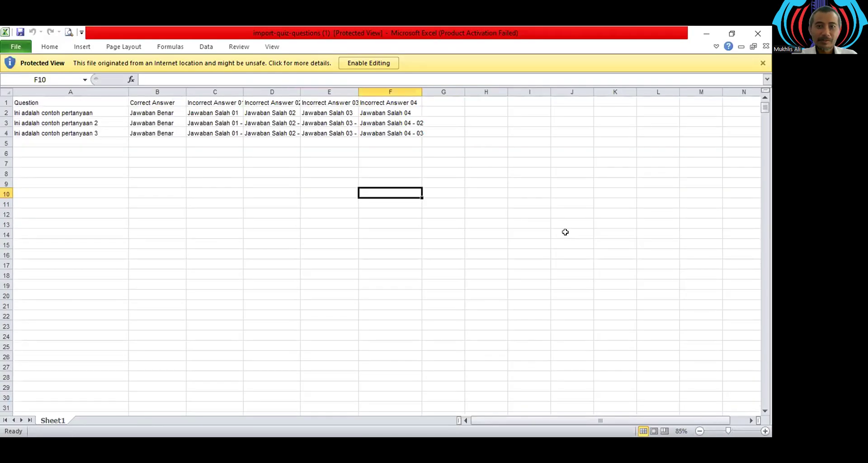
Step: Enable editing of the downloaded import-quiz-questions (1) workbook in Excel and enlarge the sheet to 115%
scroll(565, 232, "up", 1)
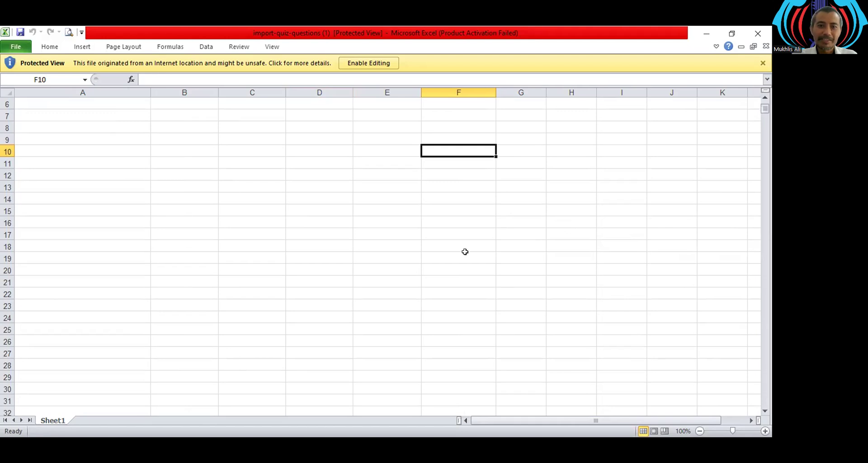
left_click(369, 63)
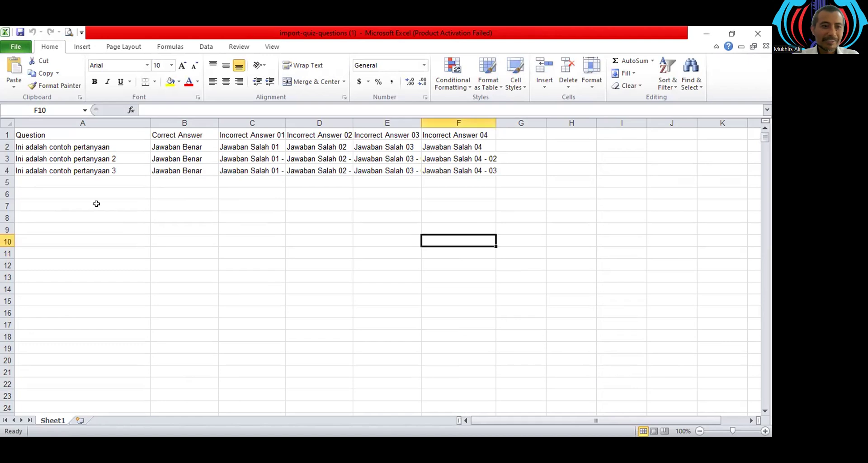
scroll(96, 204, "up", 1)
scroll(196, 294, "up", 1)
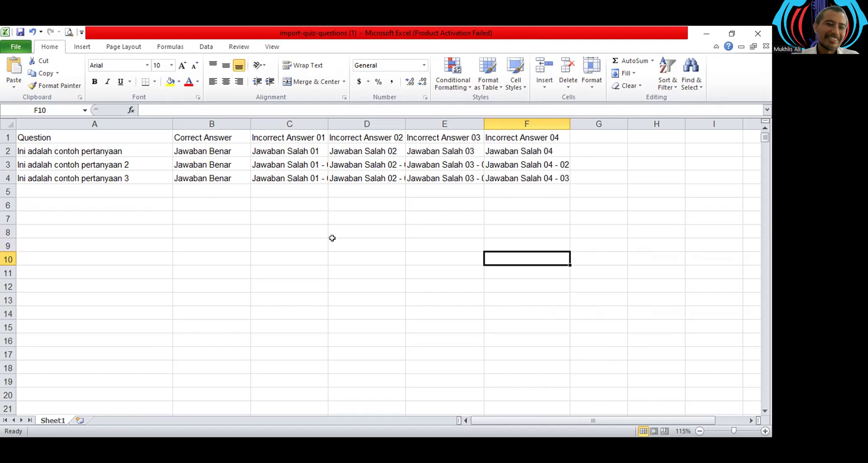
Step: Examine the template's header row, the sample question cells and the Correct Answer column
left_click(7, 137)
left_click(400, 214)
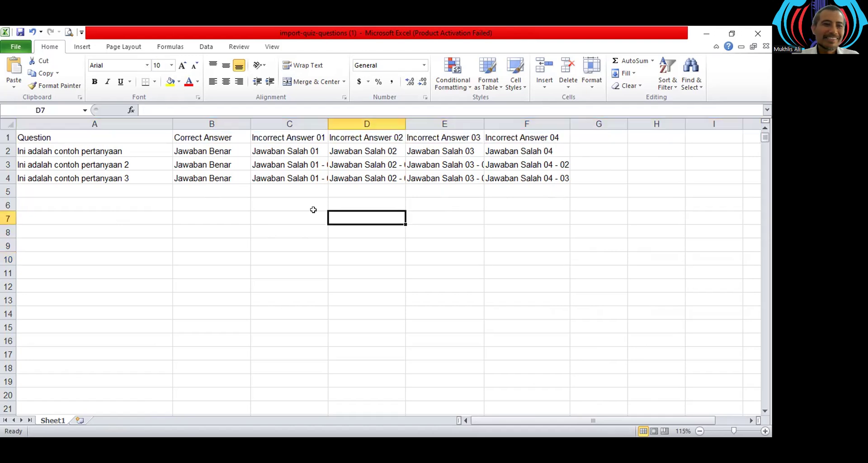
left_click(32, 149)
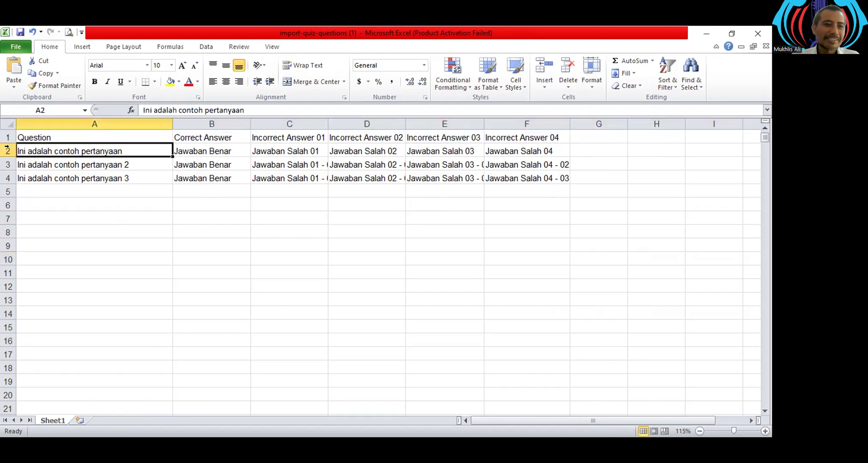
left_click(124, 309)
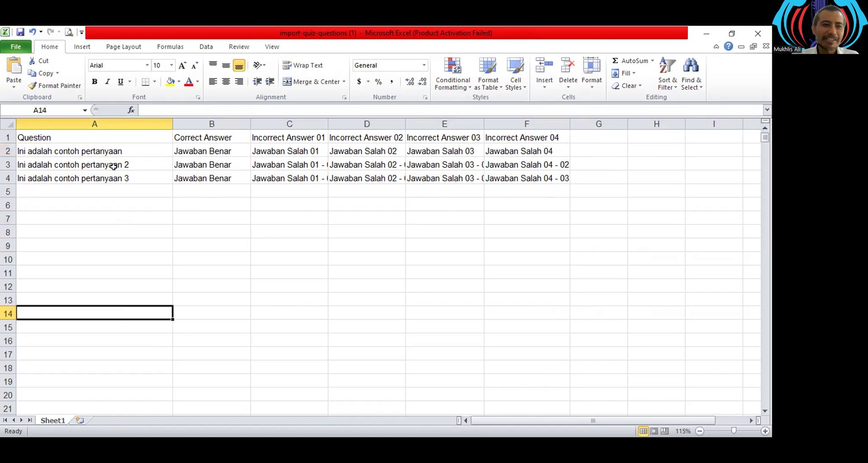
left_click(116, 149)
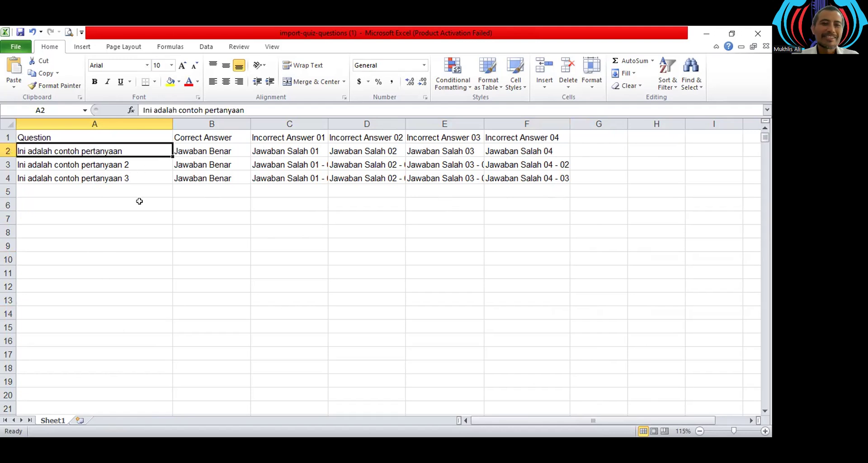
left_click_drag(215, 151, 215, 183)
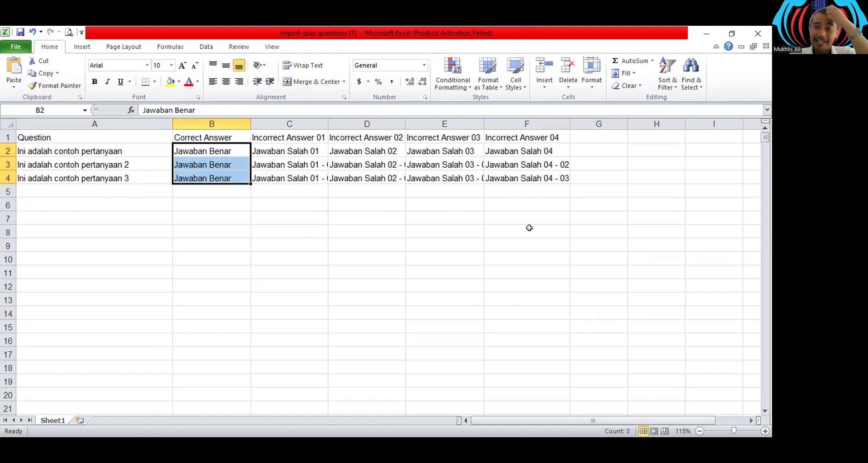
Step: Replace the three sample questions in A2:A4 with "banajs", "cdfd" and "fghhgj"
left_click(90, 151)
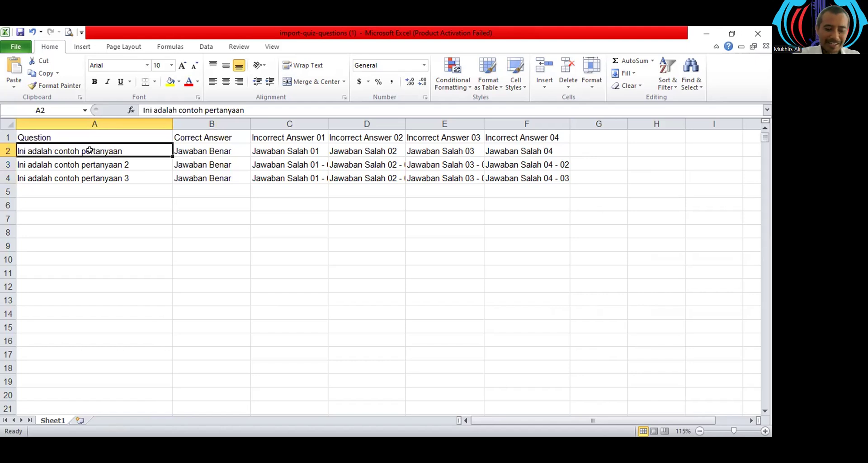
type("banajs")
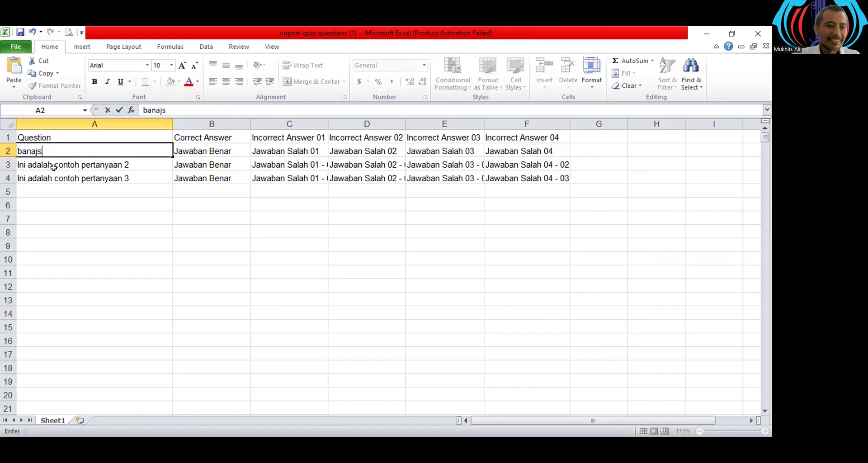
key("Return")
type("cdfd")
key("Return")
type("fghhgj")
Step: Fill the Correct Answer cells B2:B4 with "aaa" for all three questions
left_click(229, 151)
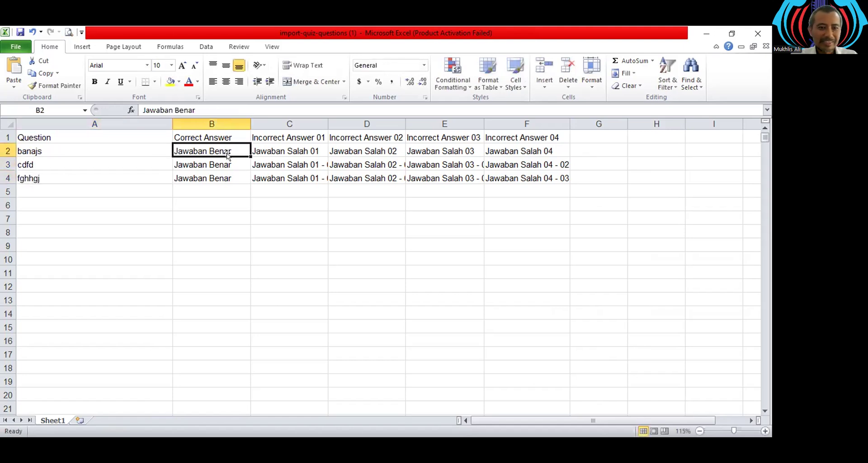
type("aaa")
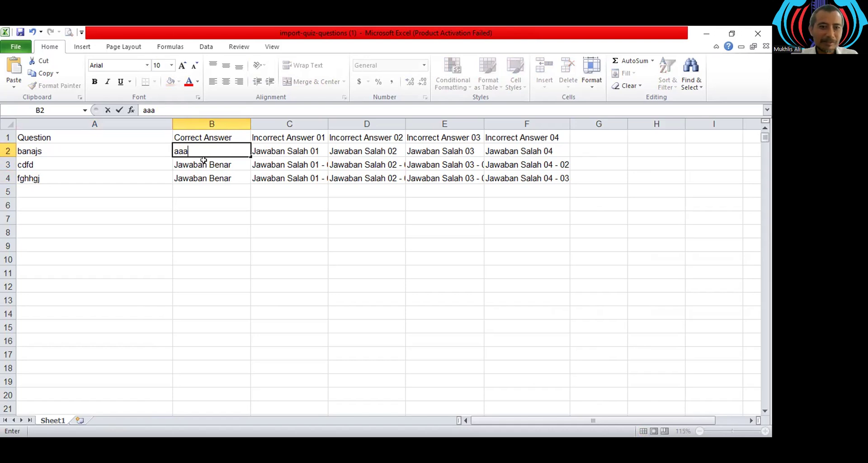
key("Return")
type("aaa")
key("Return")
type("aa")
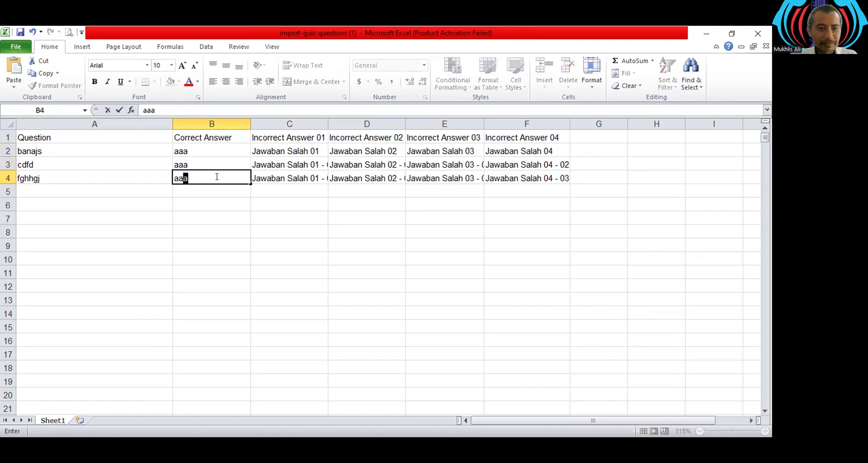
Step: Fill the four incorrect answers of the first question, C2:F2, with "bbb", "ccc", "ddd" and "eee"
left_click(287, 146)
type("bbb")
left_click(368, 149)
type("bbb")
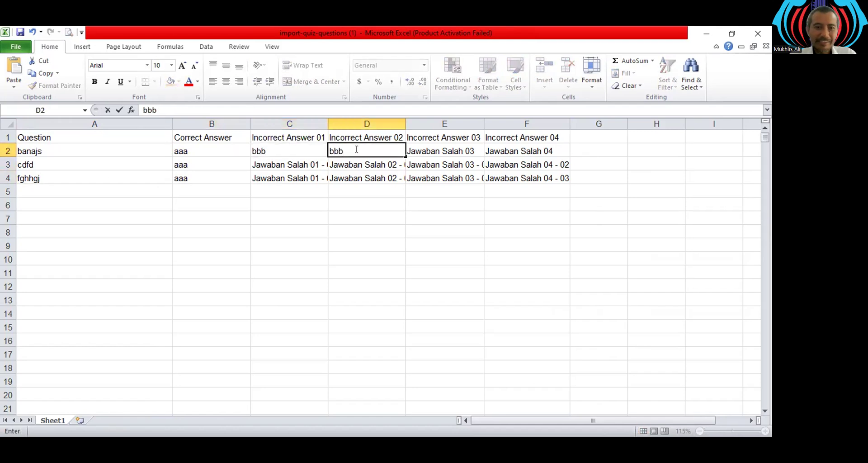
key("BackSpace")
key("BackSpace")
key("BackSpace")
type("ccc")
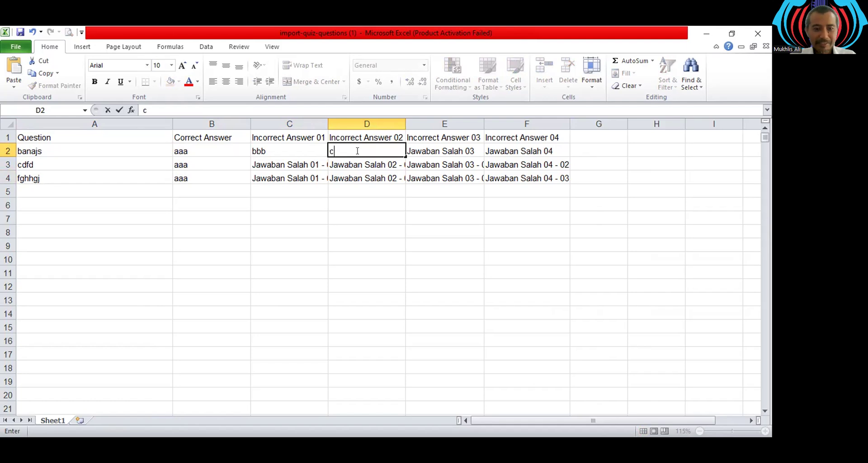
left_click(430, 150)
type("ddd")
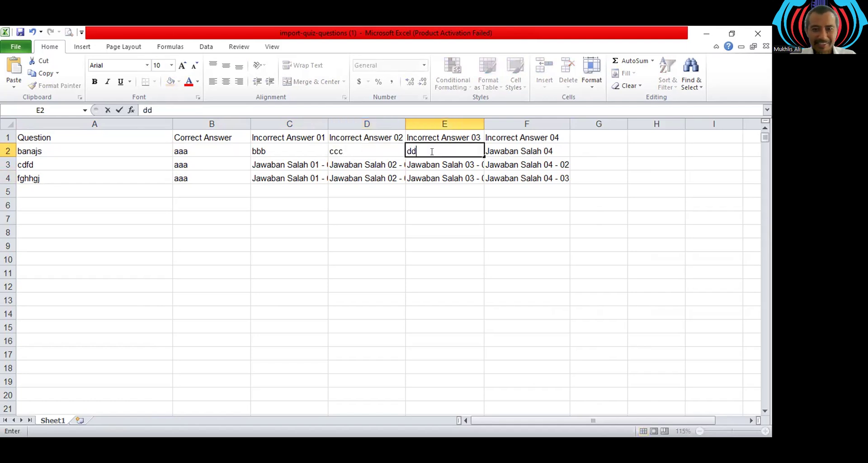
left_click(497, 150)
type("eee")
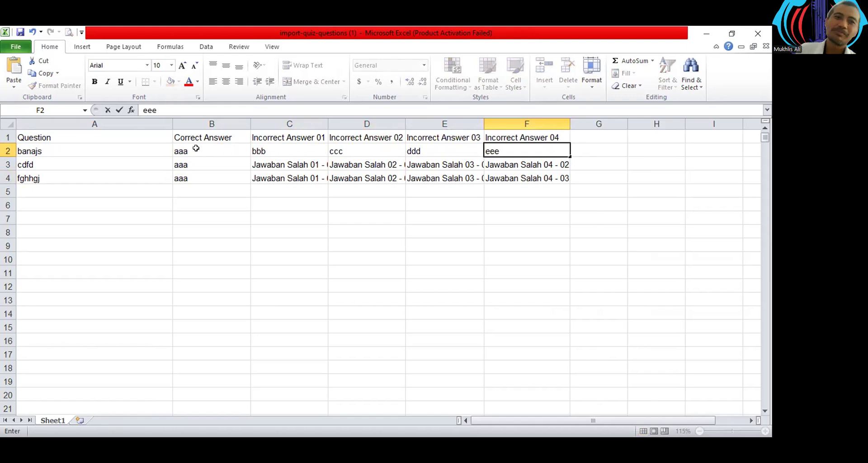
Step: Copy the first question's answers in B2:F2 into rows 3 to 10 (B3:F10)
left_click_drag(196, 149, 492, 144)
key("ctrl+c")
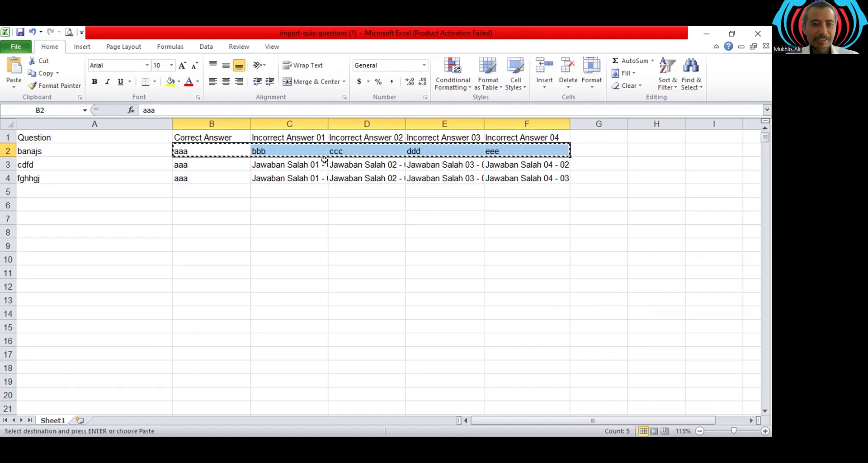
left_click_drag(228, 162, 512, 255)
key("ctrl+v")
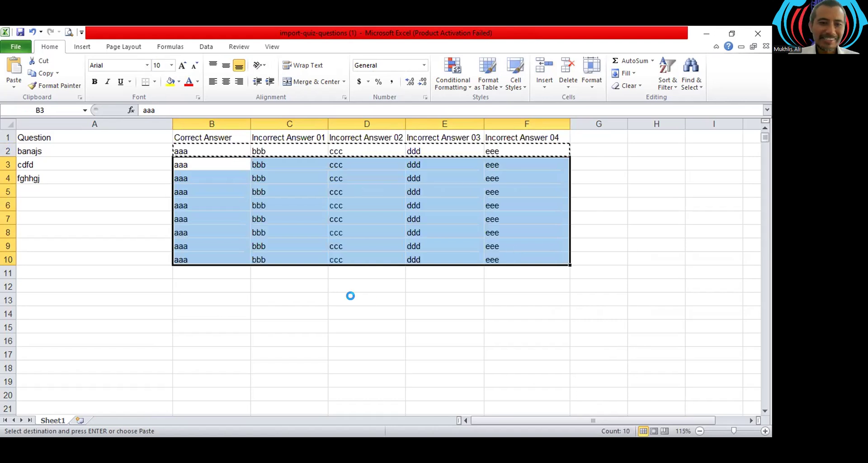
Step: Repeat the three questions in A2:A4 down to A10 and save the workbook
left_click_drag(33, 149, 42, 176)
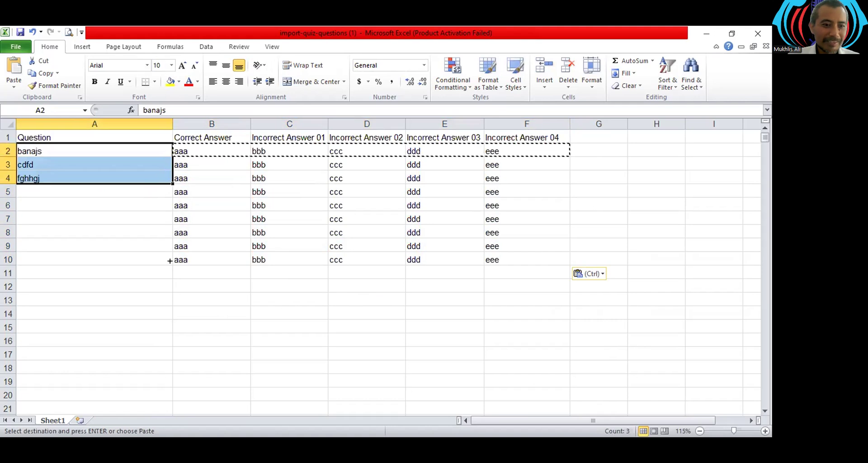
left_click_drag(170, 261, 170, 260)
left_click(358, 321)
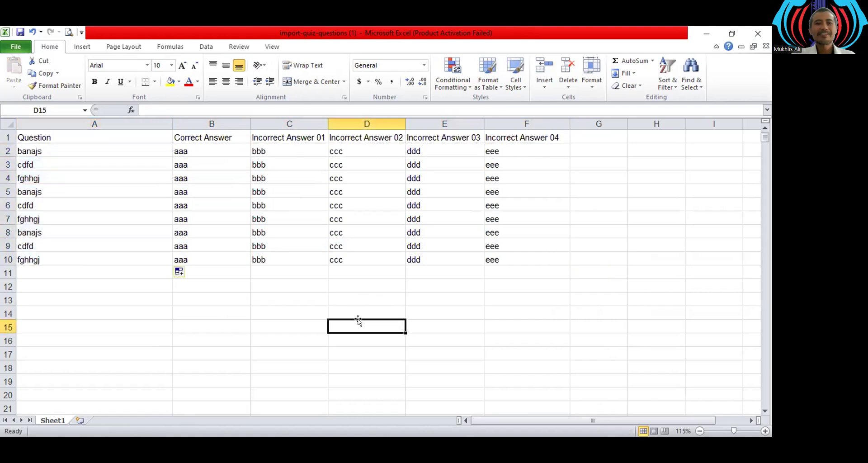
left_click(18, 32)
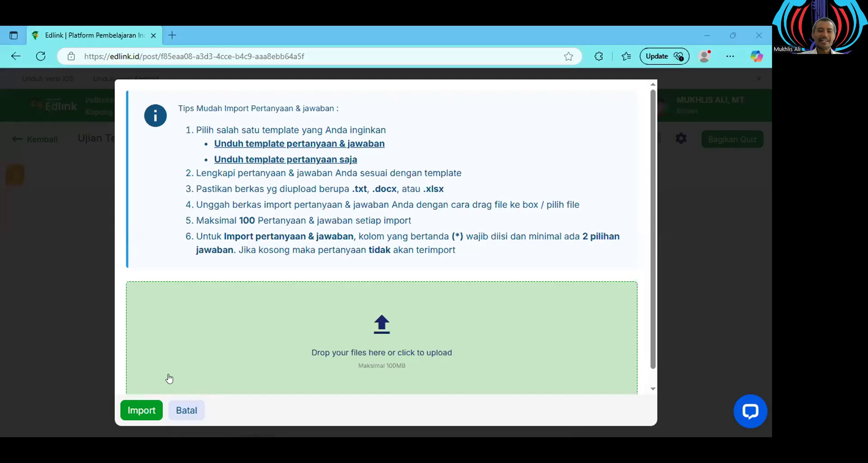
left_click(139, 406)
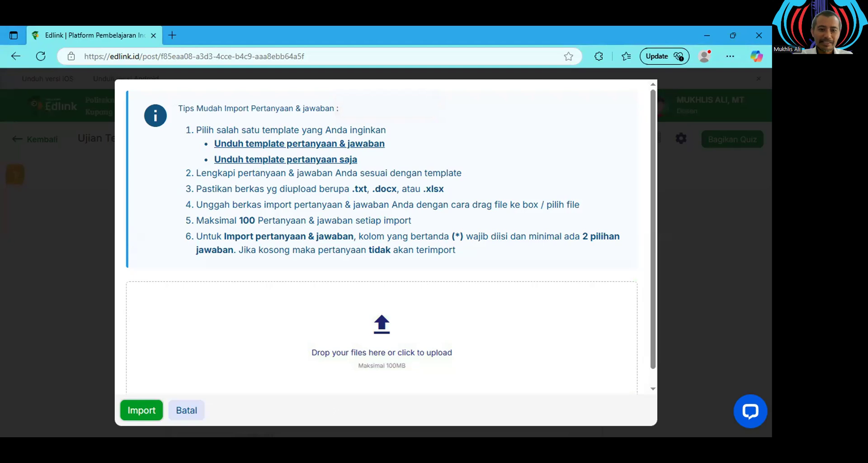
key("alt+Tab")
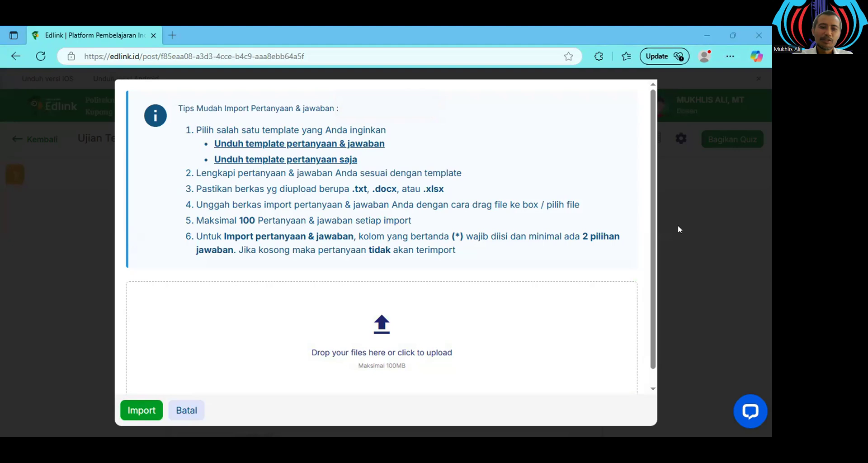
left_click_drag(677, 226, 358, 351)
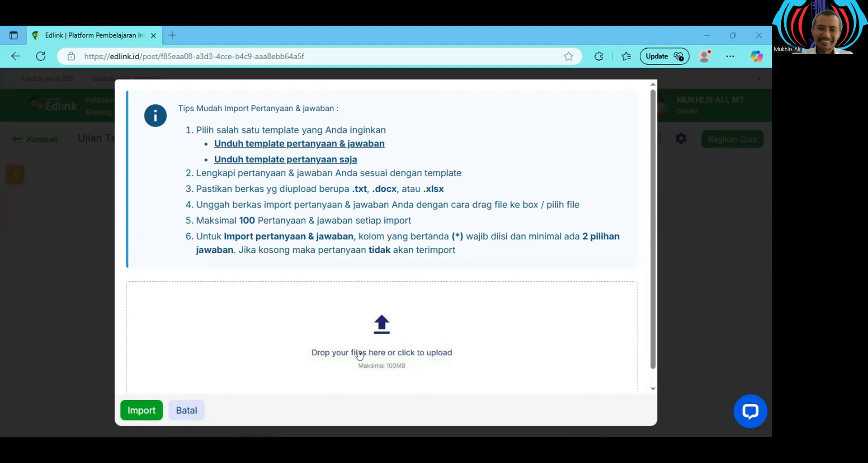
left_click(369, 358)
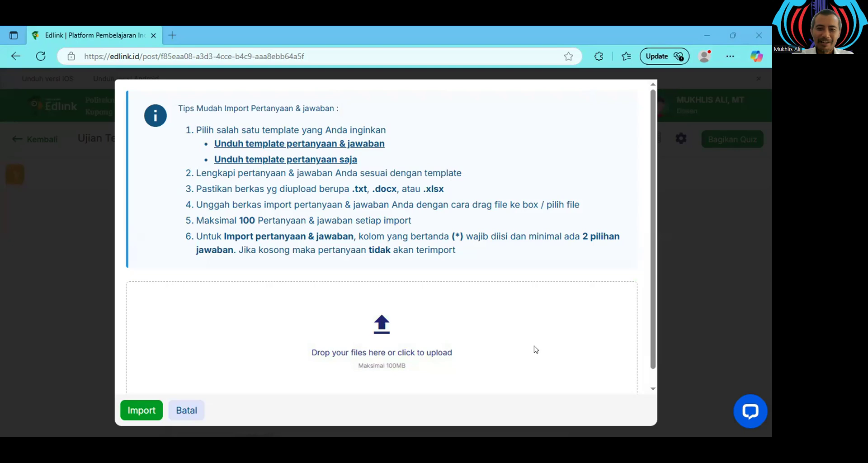
Step: Upload import-quiz-questions (1) from the Downloads folder to Edlink's question import dialog and import it
left_click(377, 335)
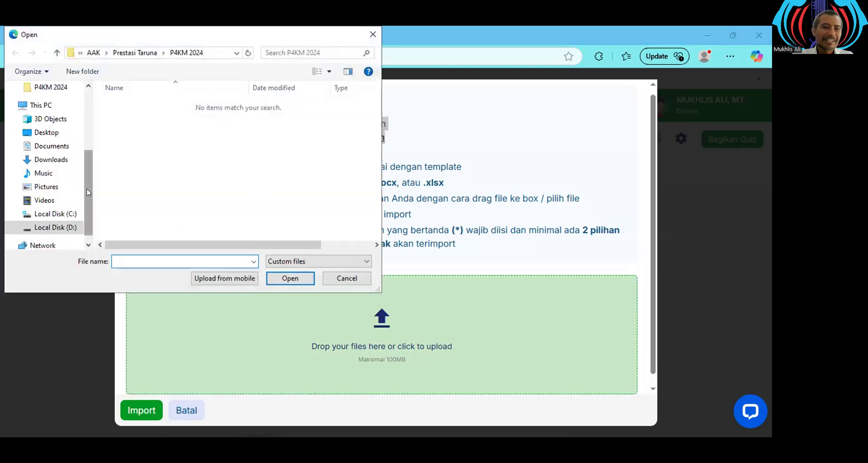
left_click(63, 160)
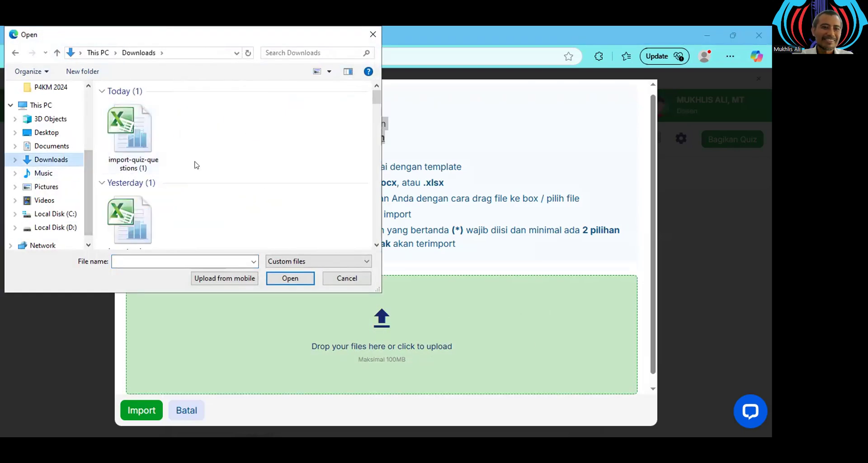
left_click(132, 143)
double_click(133, 143)
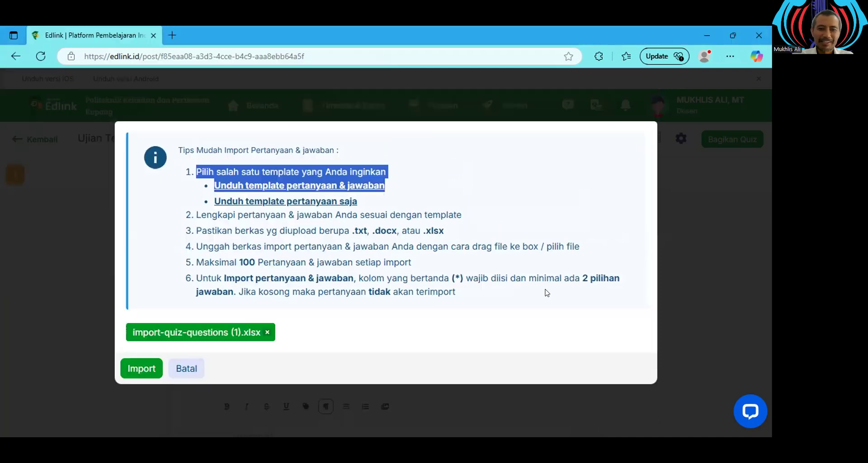
left_click(139, 369)
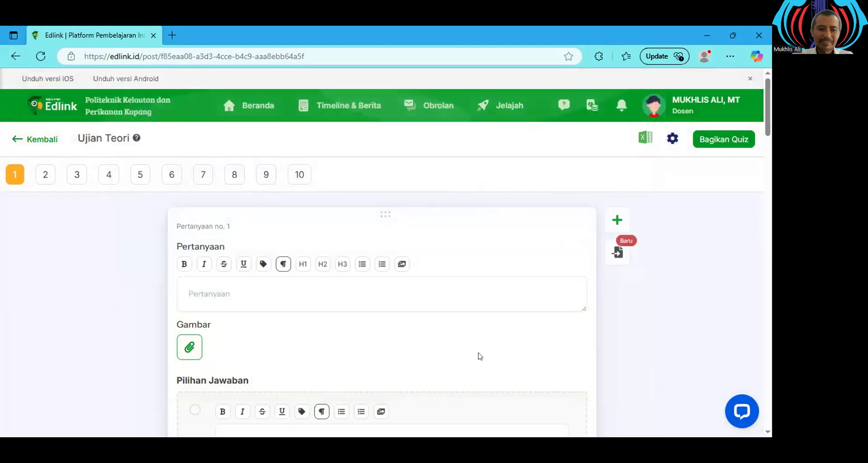
Step: Delete the empty question no. 1 that precedes the imported questions
scroll(475, 352, "down", 6)
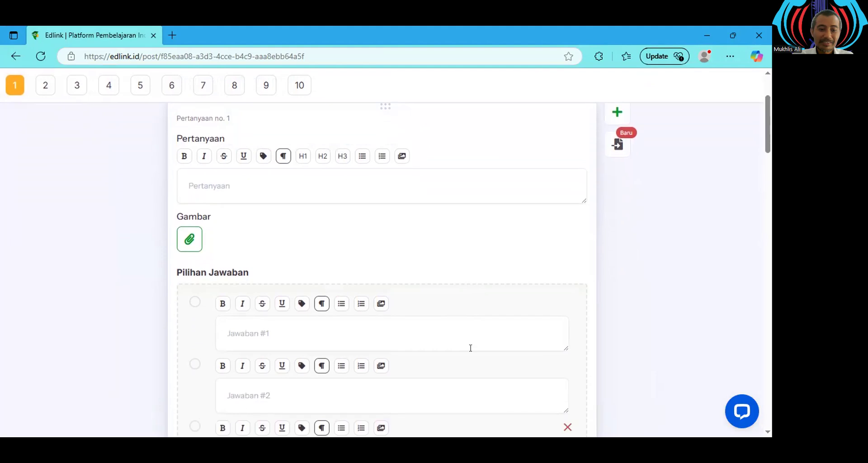
scroll(469, 348, "down", 5)
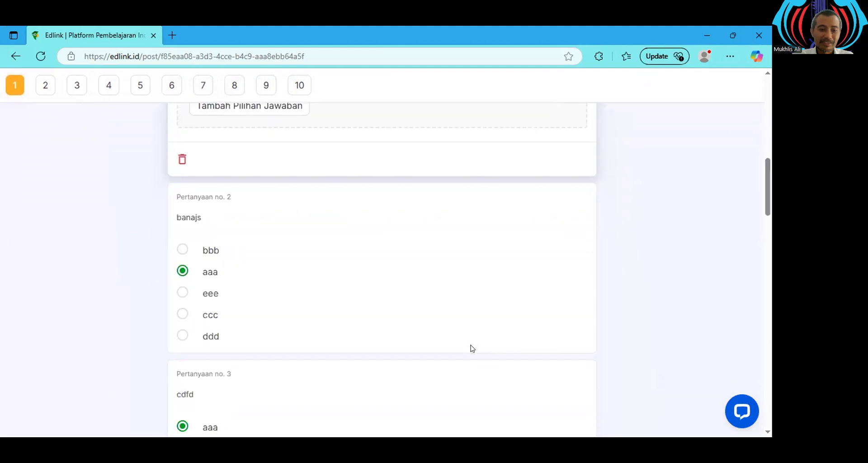
scroll(181, 331, "up", 4)
left_click(181, 329)
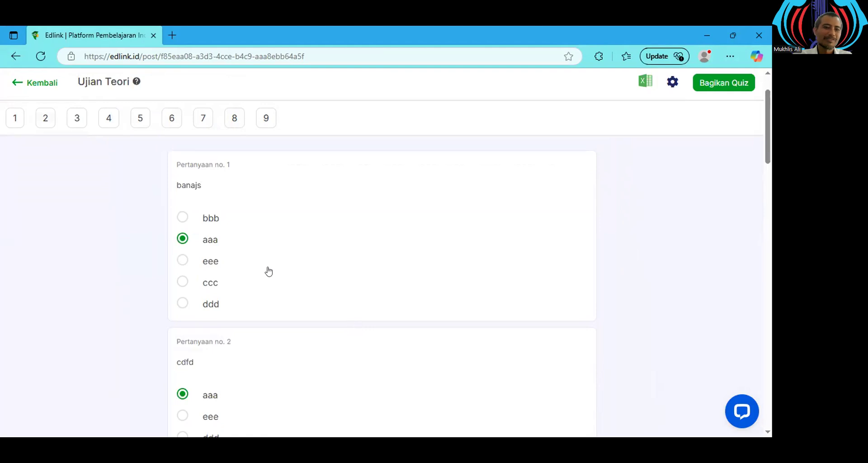
Step: Review the imported questions from first to last, checking their answer options and marked correct answers
scroll(276, 249, "down", 1)
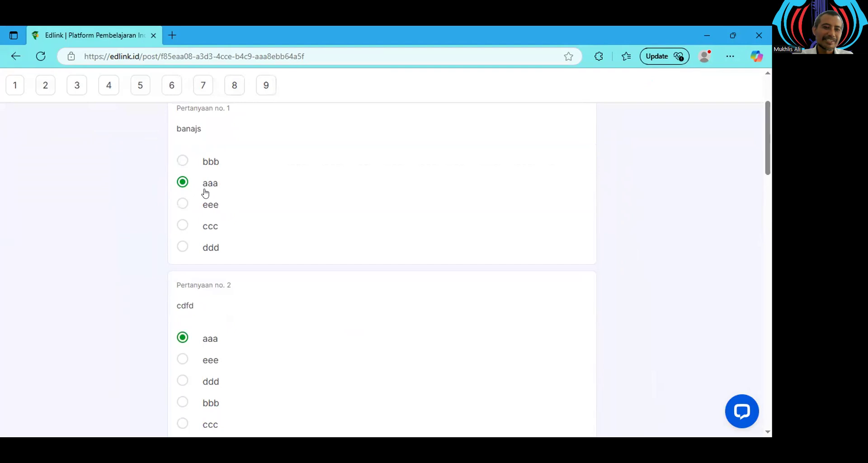
scroll(203, 192, "down", 3)
scroll(275, 310, "down", 2)
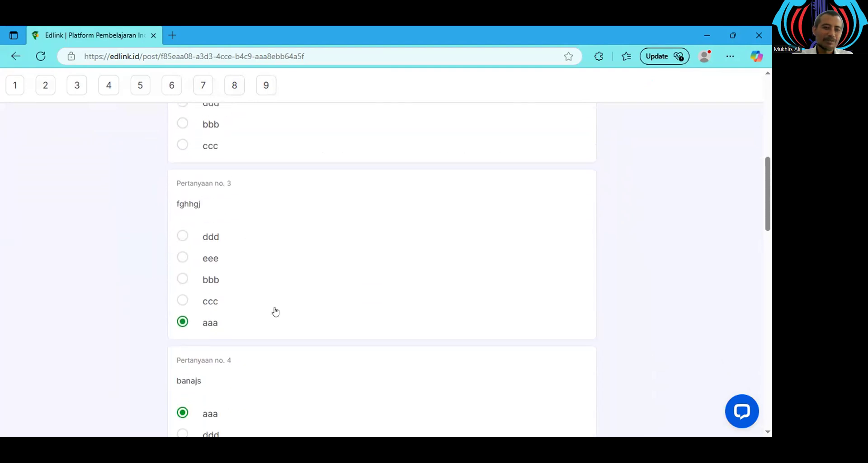
scroll(295, 325, "down", 4)
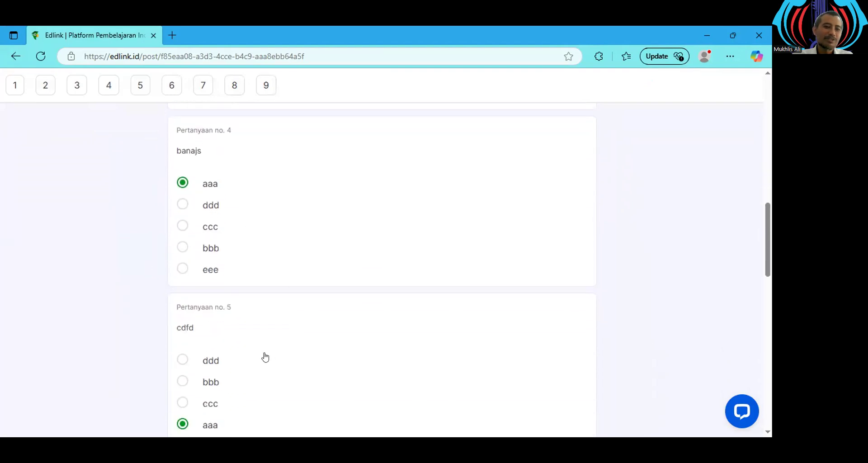
scroll(266, 356, "down", 3)
scroll(311, 360, "down", 2)
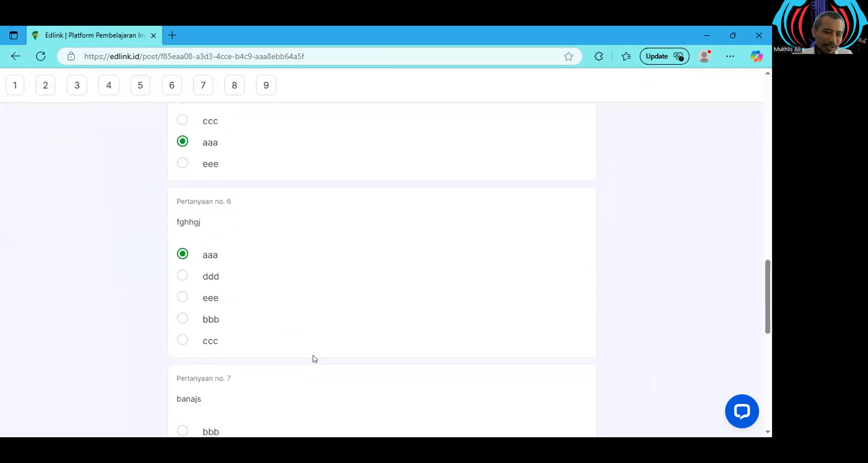
scroll(341, 345, "down", 3)
scroll(274, 314, "down", 1)
scroll(378, 337, "down", 3)
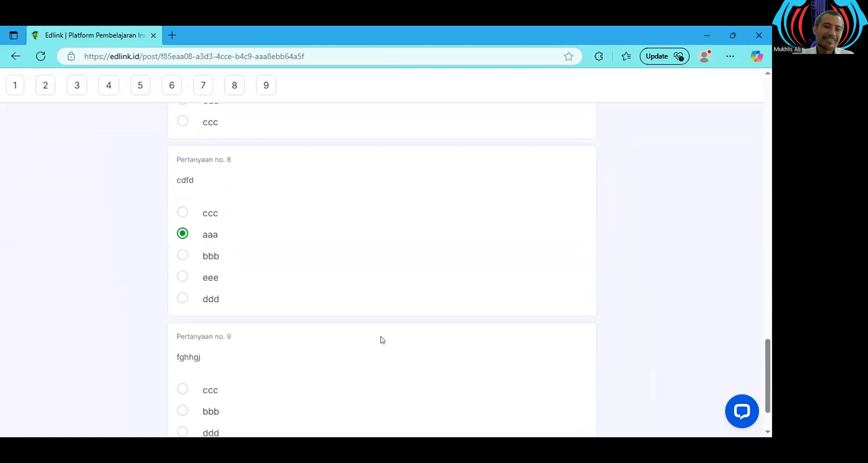
scroll(492, 301, "up", 20)
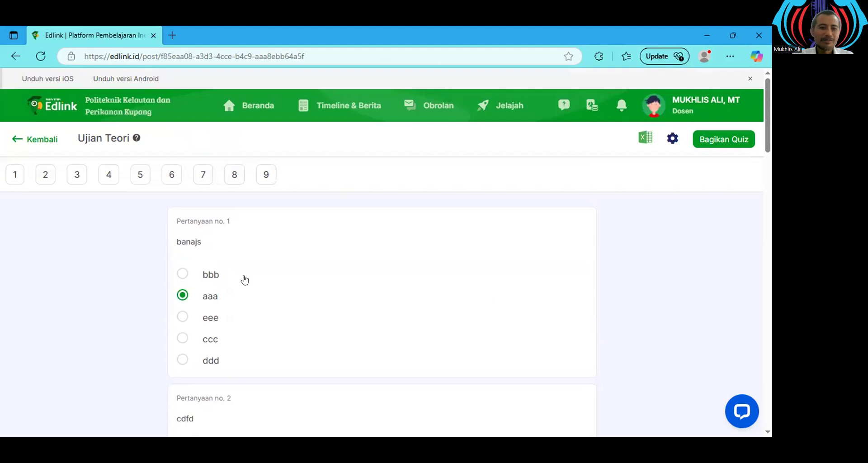
Step: Start sharing the Ujian Teori quiz and choose Nanti as the sharing time, leaving the note empty
left_click(729, 139)
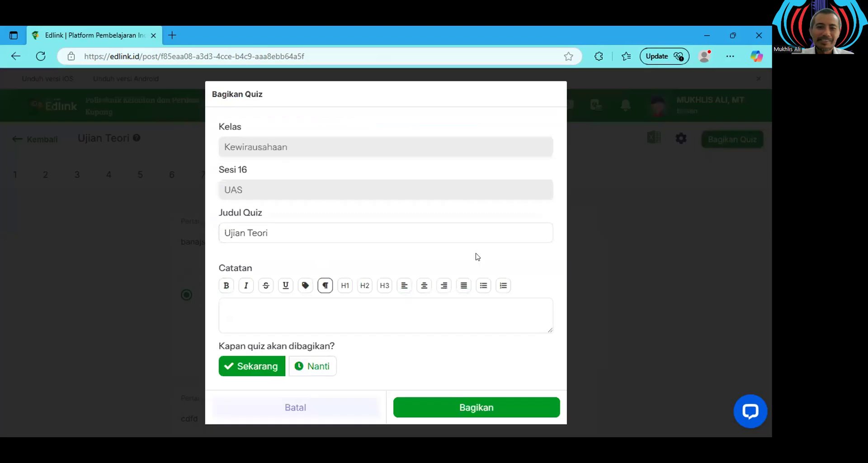
left_click(365, 314)
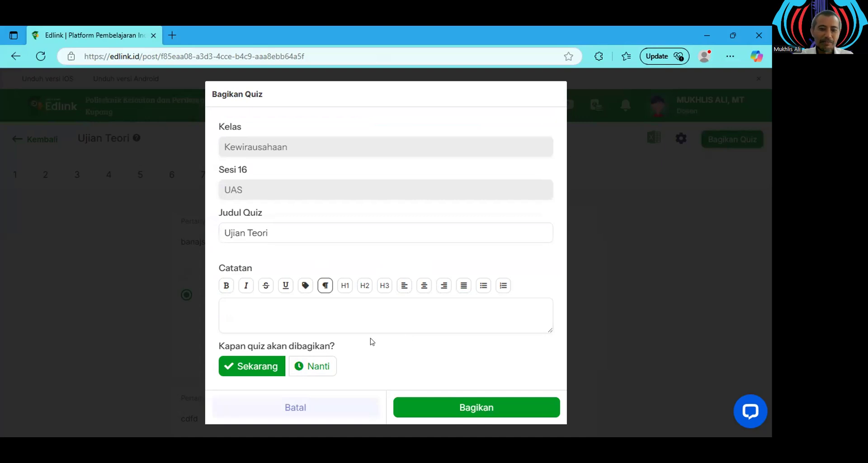
left_click(313, 372)
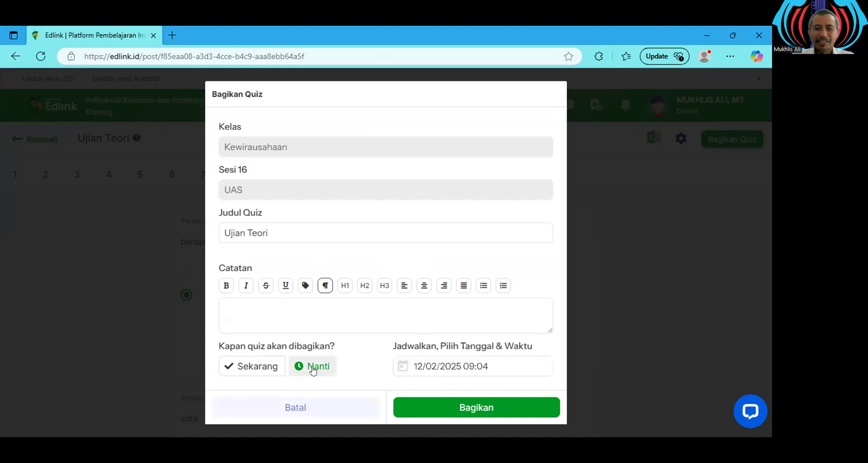
Step: Schedule the quiz to be shared on 18/02/2025 at 08:00
left_click(439, 370)
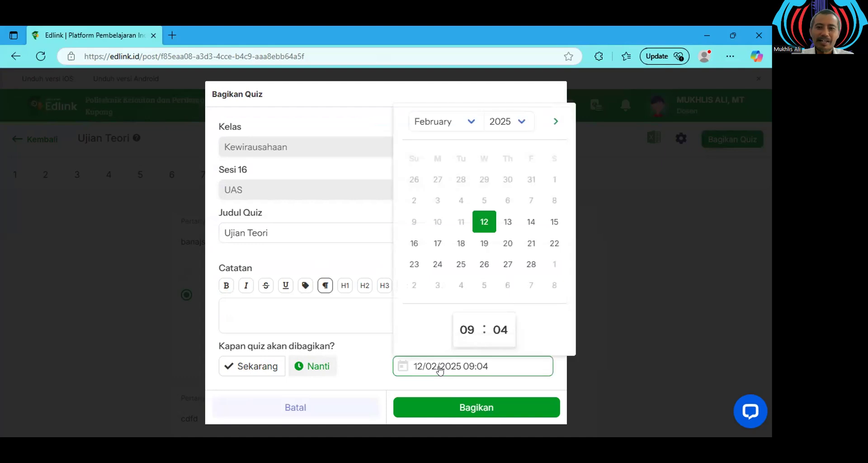
left_click(461, 244)
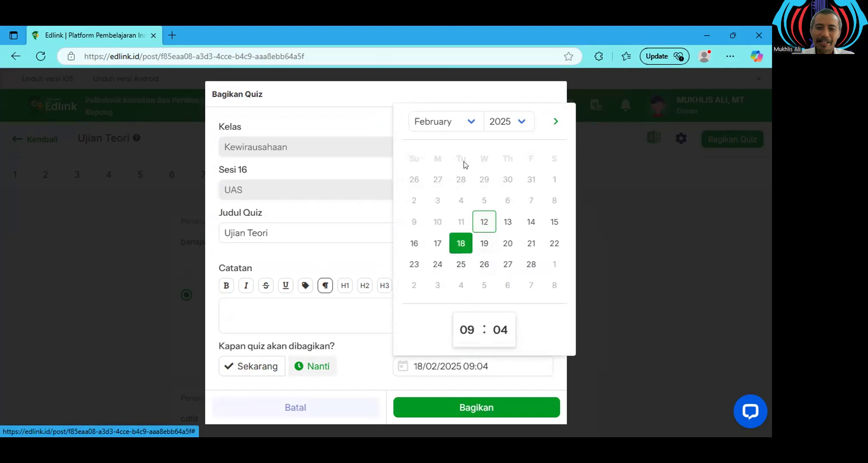
left_click(467, 329)
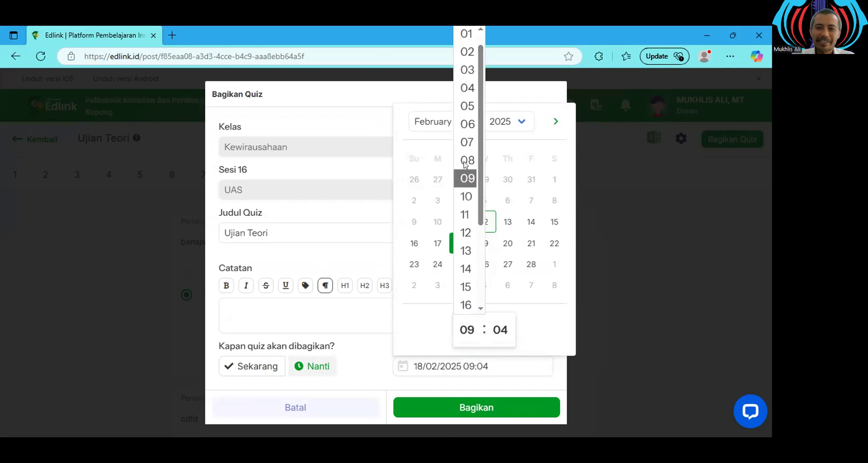
left_click(466, 160)
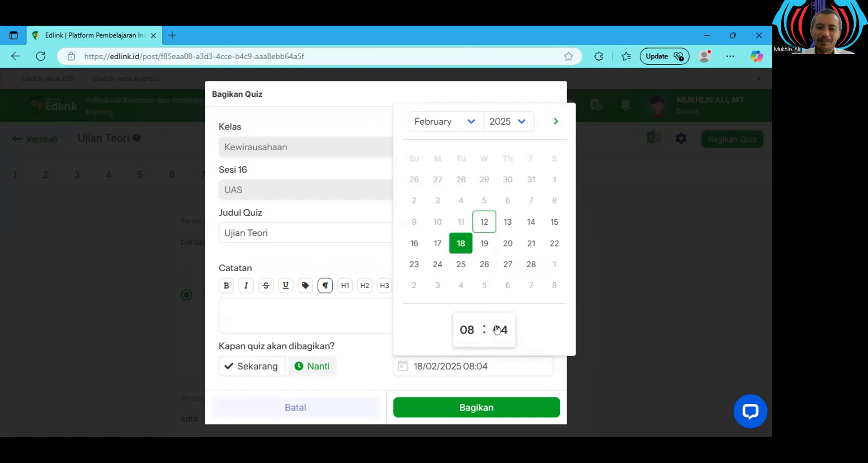
left_click(497, 330)
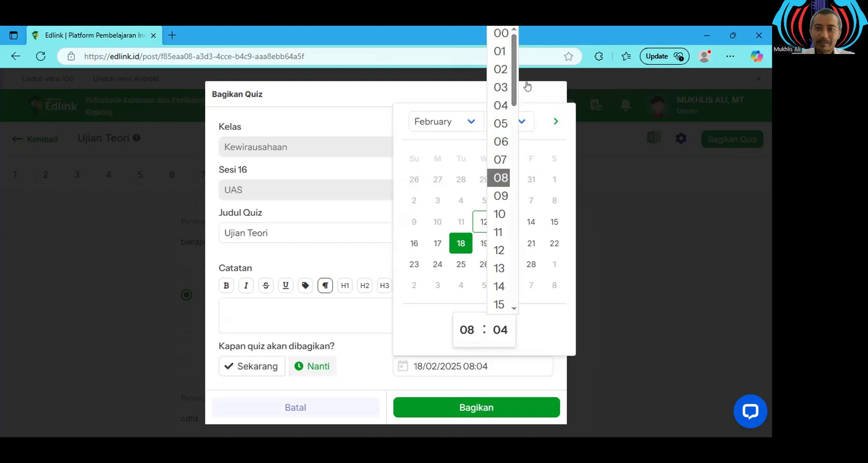
left_click(501, 33)
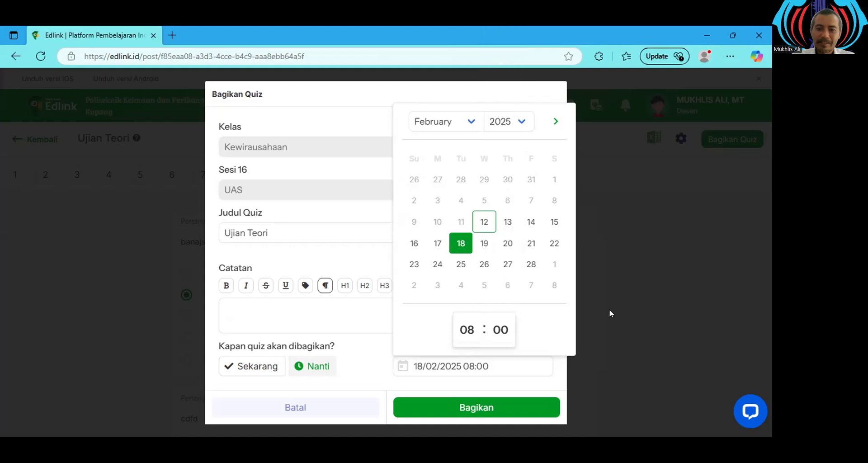
Step: Confirm the scheduled sharing of the Ujian Teori quiz and look over its settings summary
left_click(542, 382)
left_click(483, 408)
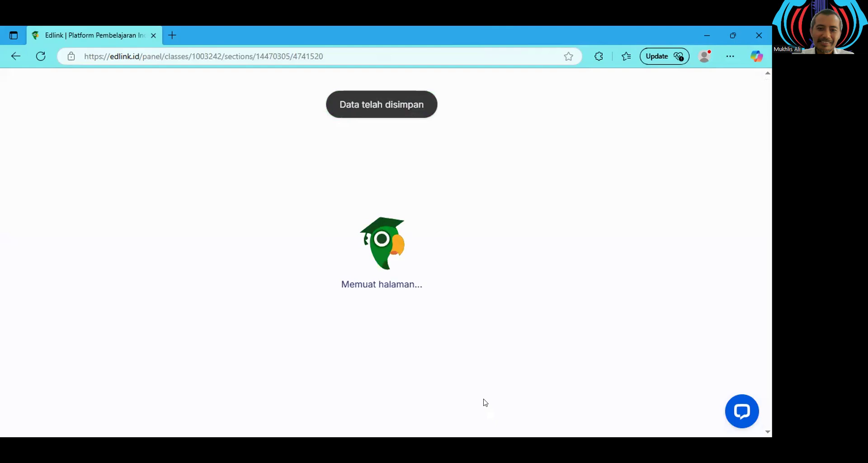
scroll(384, 339, "down", 4)
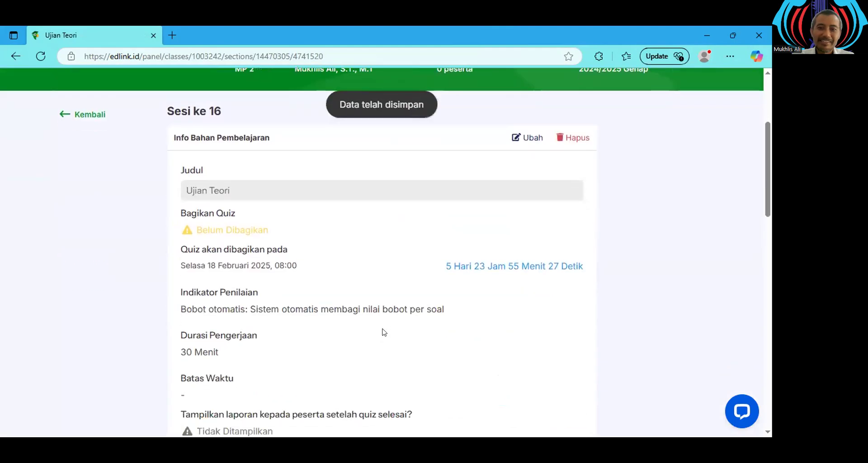
scroll(382, 332, "down", 3)
scroll(381, 331, "up", 3)
scroll(352, 321, "down", 2)
scroll(254, 207, "down", 1)
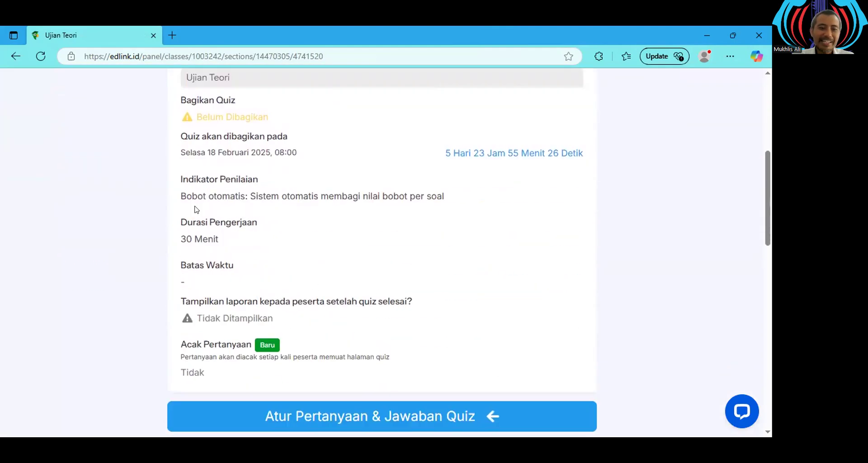
scroll(478, 282, "up", 3)
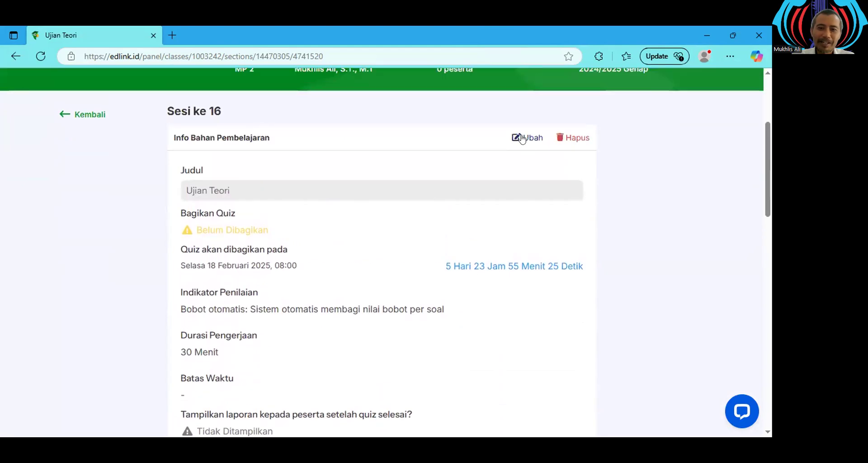
Step: Open the quiz information for editing and set the working duration to 100 minutes
left_click(527, 140)
scroll(337, 269, "down", 2)
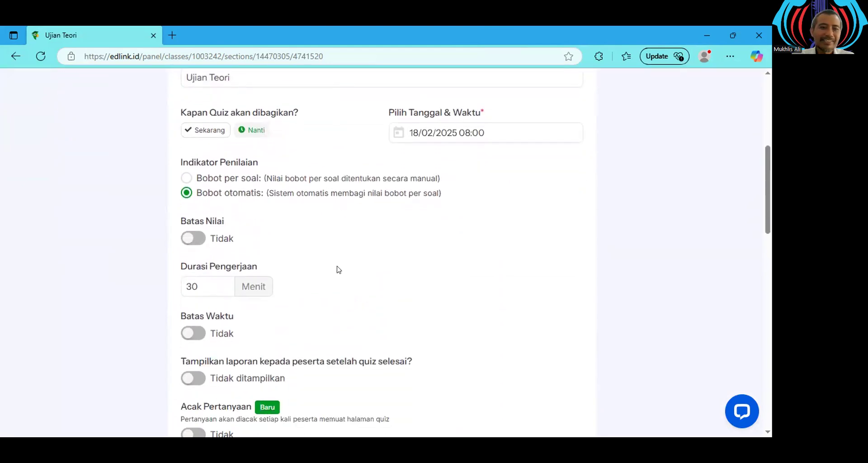
scroll(294, 269, "down", 1)
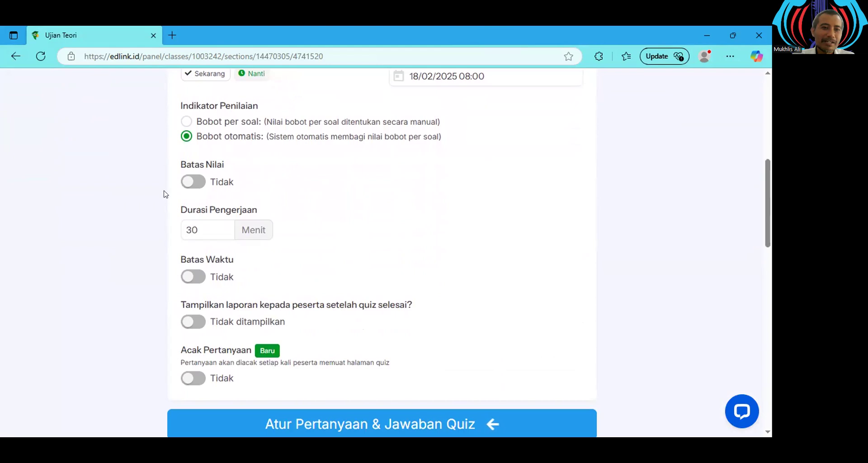
left_click_drag(207, 229, 152, 230)
type("100")
Step: Enable the quiz's time limit (Batas Waktu) and set the deadline to 18/02/2025 at 09:40
left_click(193, 276)
scroll(419, 230, "down", 1)
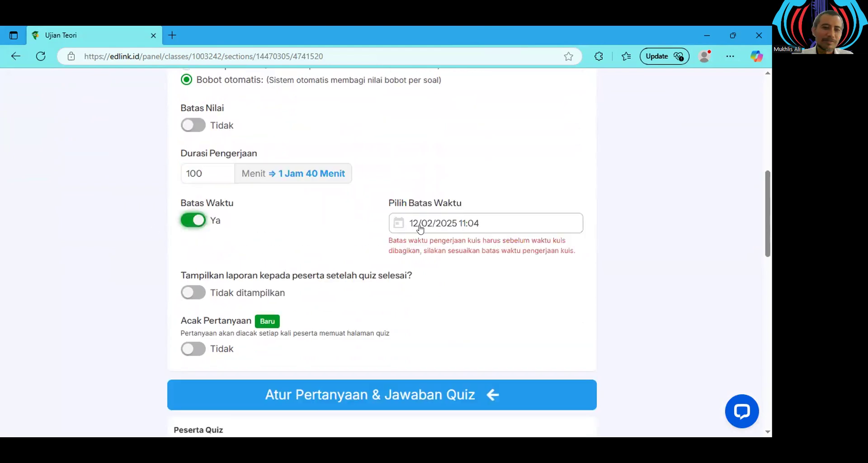
left_click(419, 228)
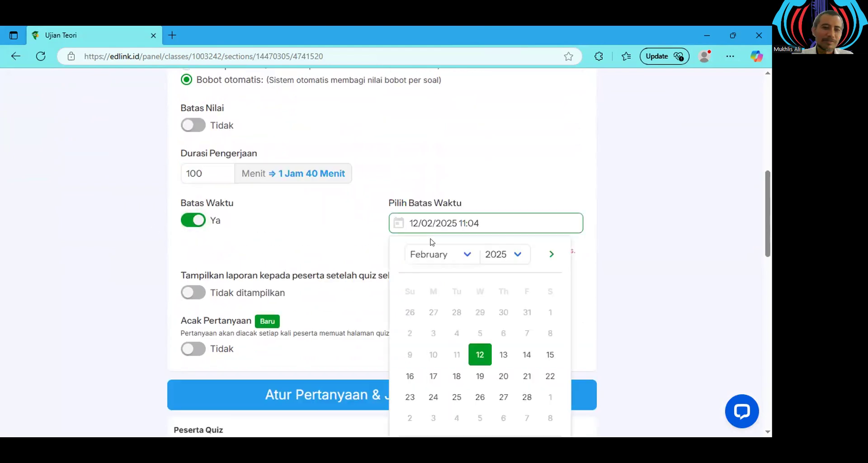
left_click(457, 376)
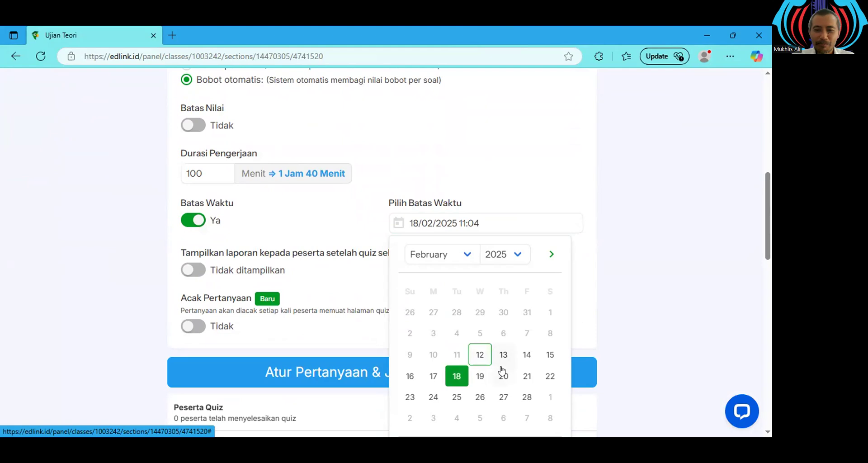
scroll(501, 369, "down", 1)
left_click(458, 404)
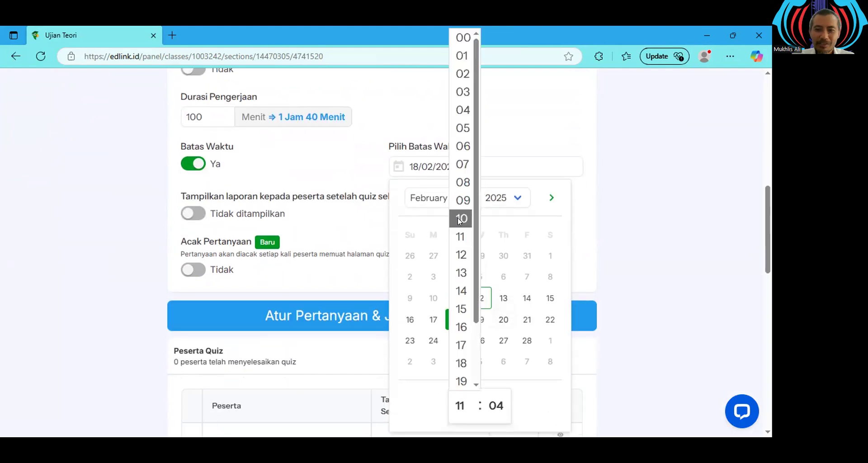
left_click(463, 201)
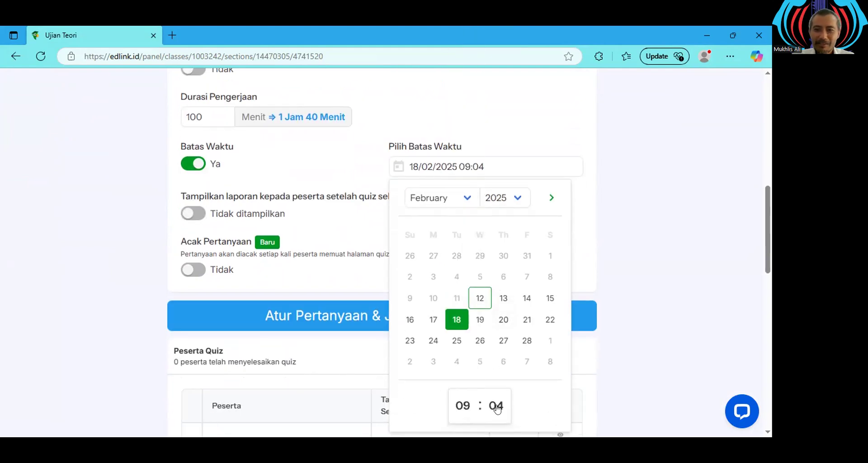
left_click(497, 408)
scroll(494, 284, "down", 8)
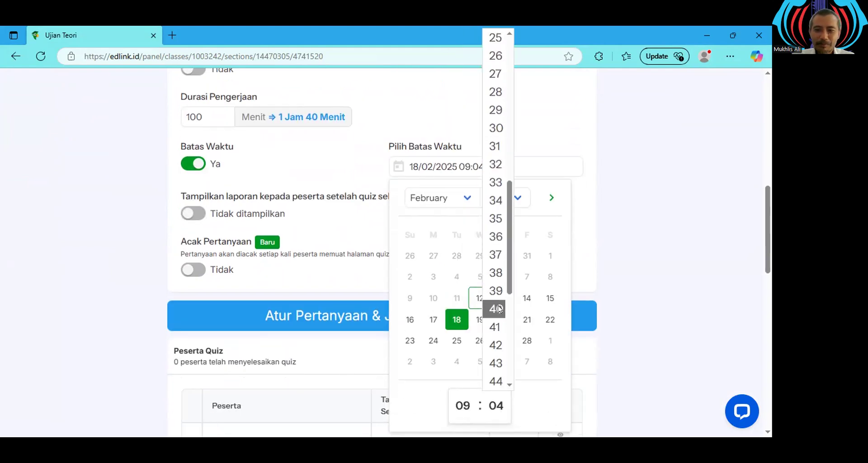
left_click(495, 309)
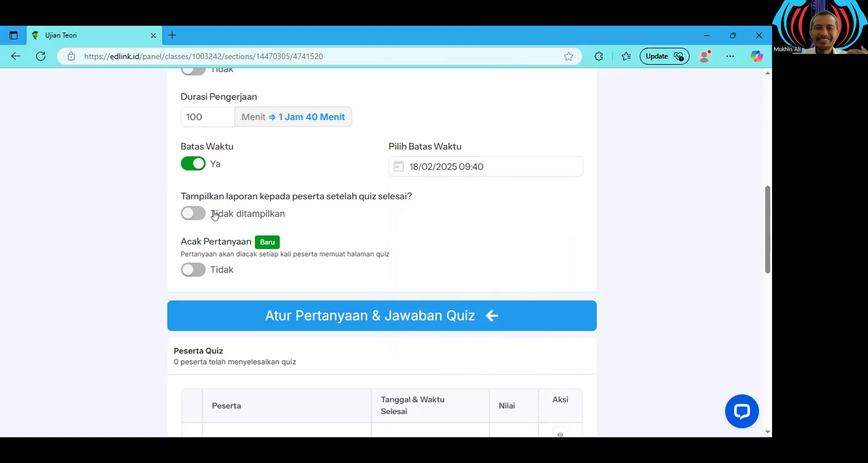
Step: Enable showing the report to participants after the quiz and leave question shuffling (Acak Pertanyaan) off
left_click(198, 213)
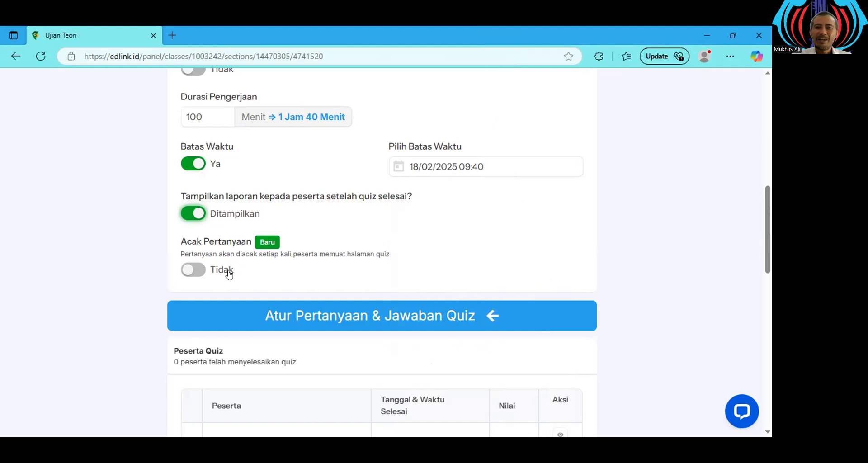
left_click(197, 271)
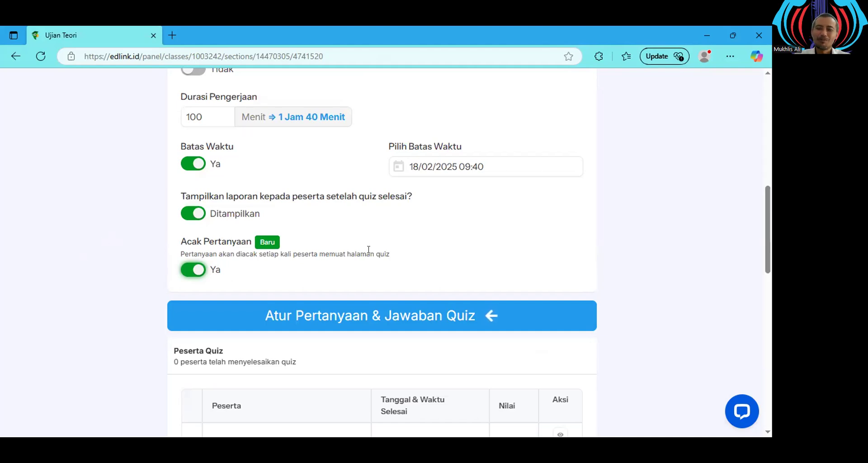
left_click(189, 269)
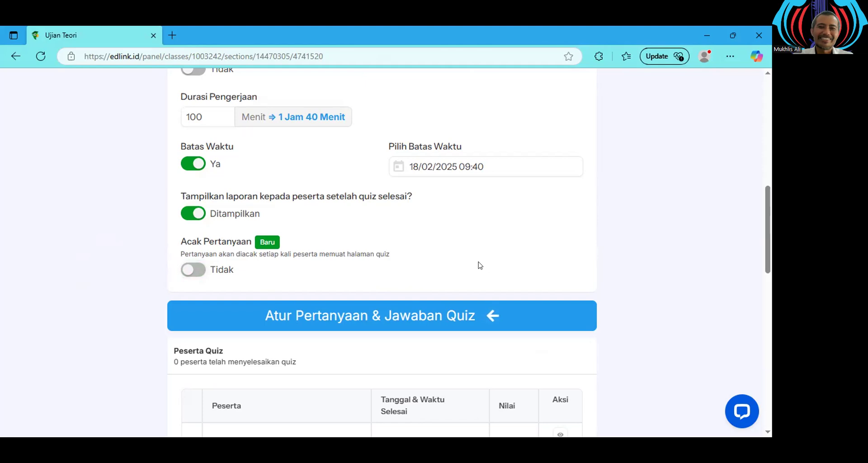
Step: Check the edited quiz settings against the sharing time and save them
scroll(499, 267, "up", 6)
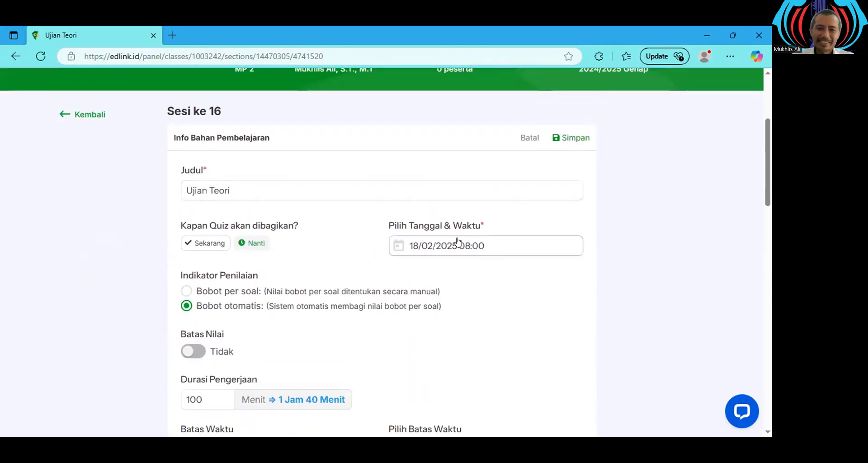
scroll(455, 244, "down", 1)
scroll(437, 209, "down", 2)
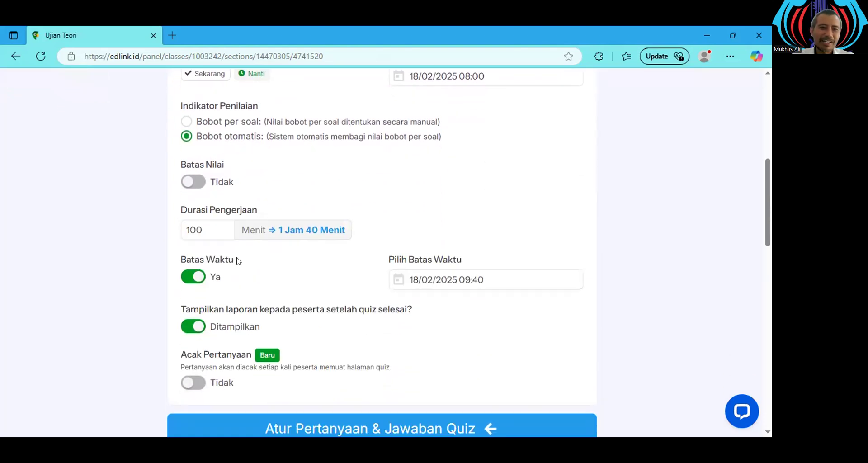
scroll(414, 215, "up", 3)
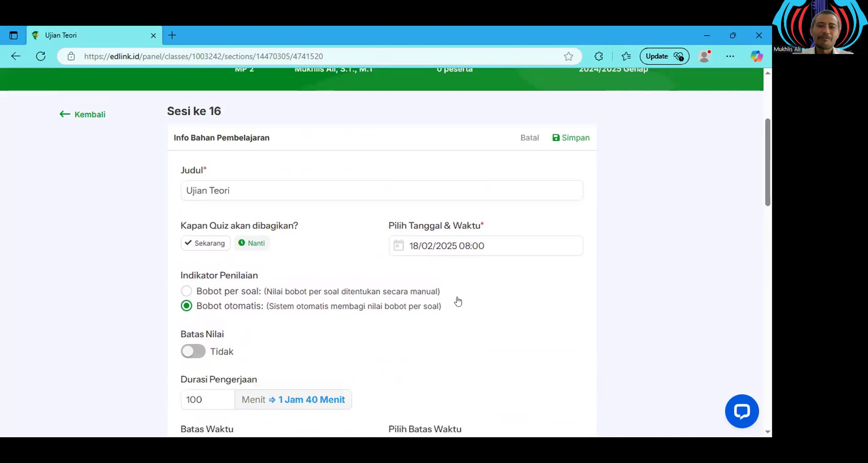
scroll(319, 305, "down", 1)
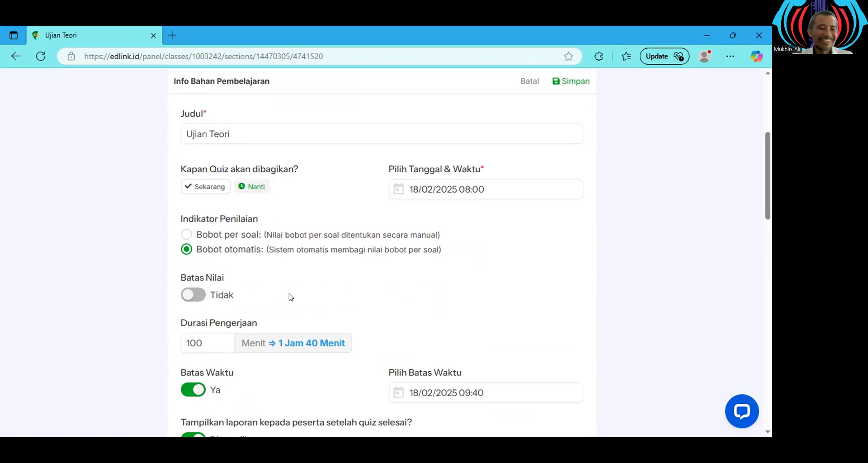
scroll(430, 269, "up", 1)
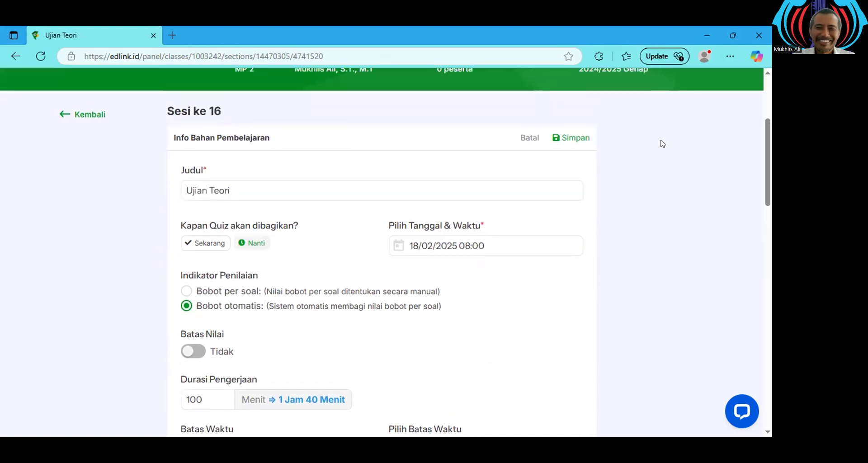
left_click(575, 140)
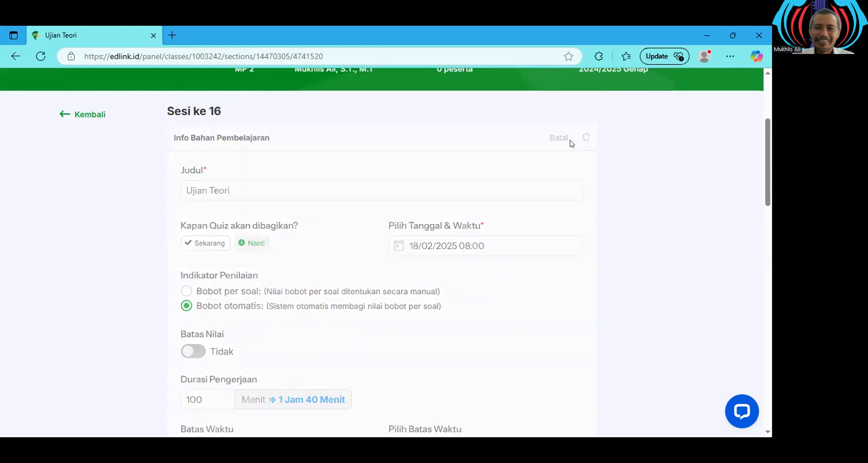
scroll(488, 185, "down", 2)
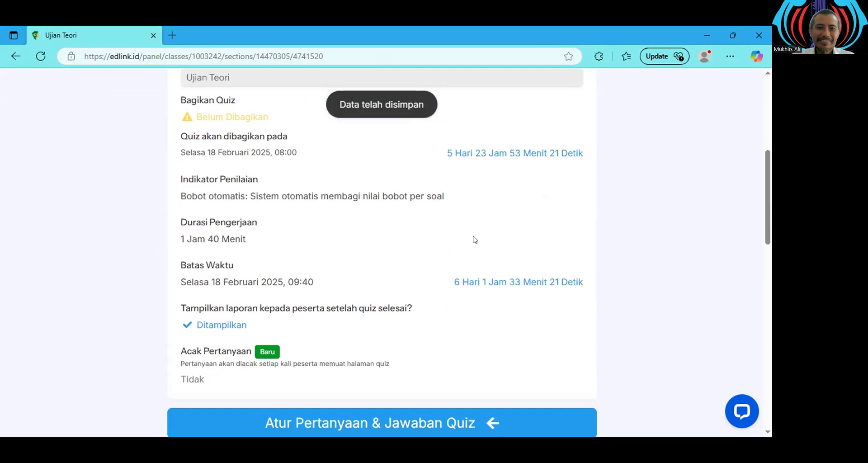
scroll(474, 239, "up", 2)
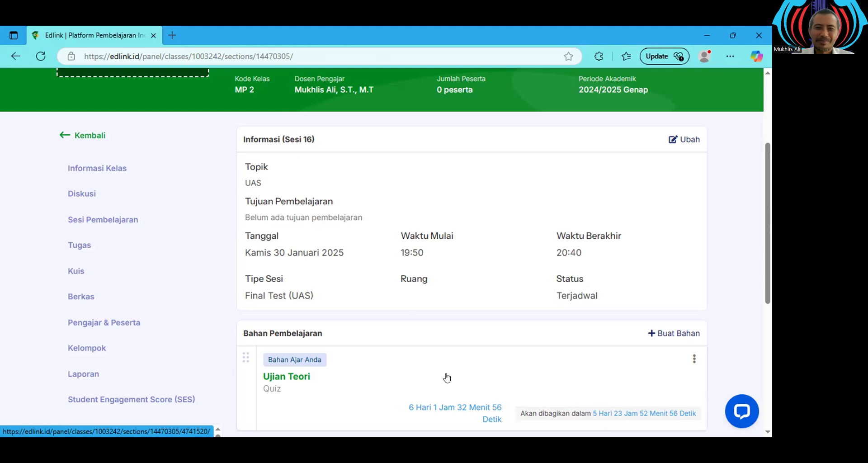
Step: Add a new learning material of type Tugas to session 16
scroll(484, 359, "up", 1)
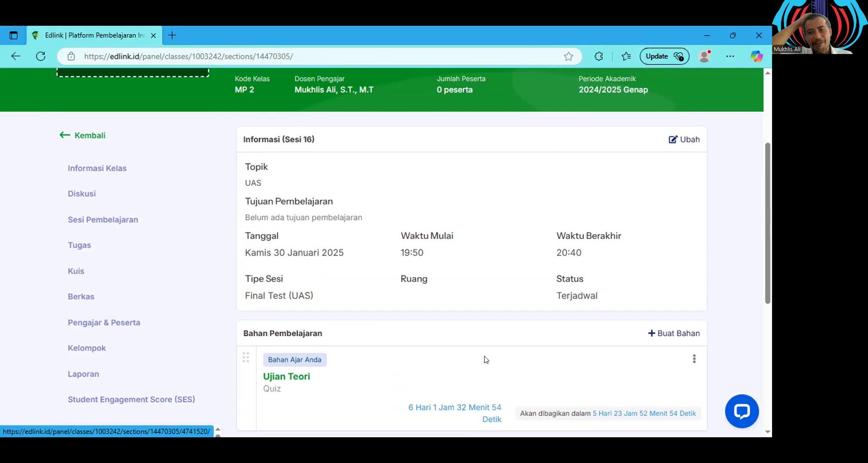
scroll(543, 340, "down", 1)
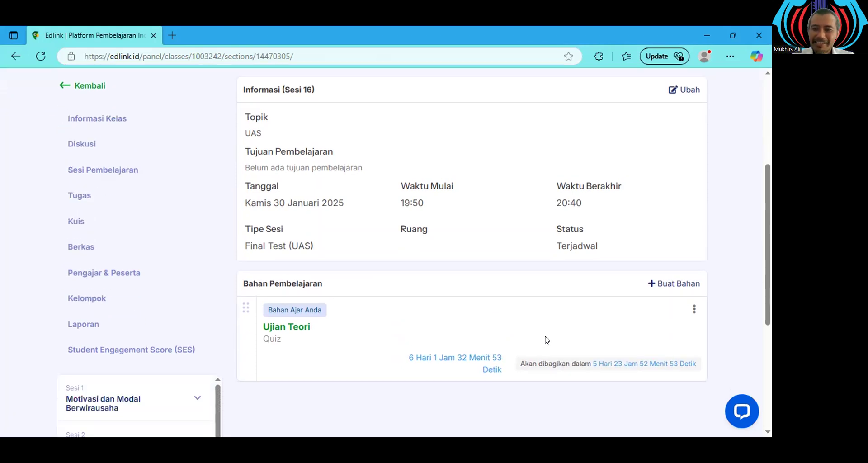
scroll(578, 330, "up", 1)
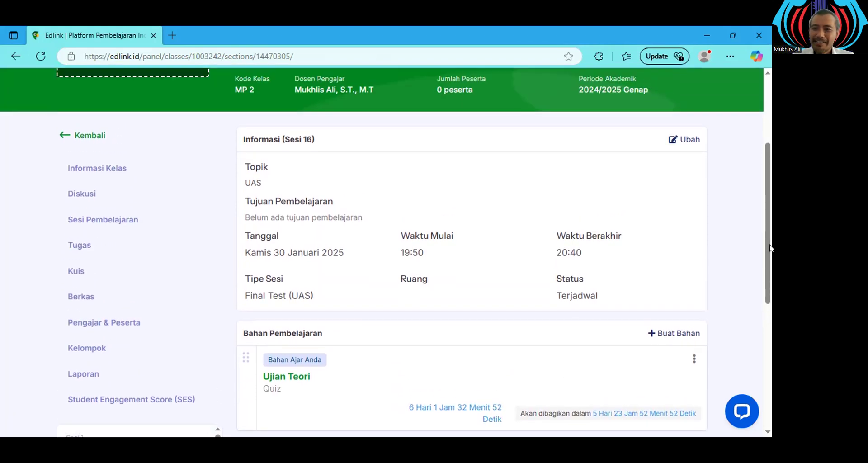
left_click(672, 333)
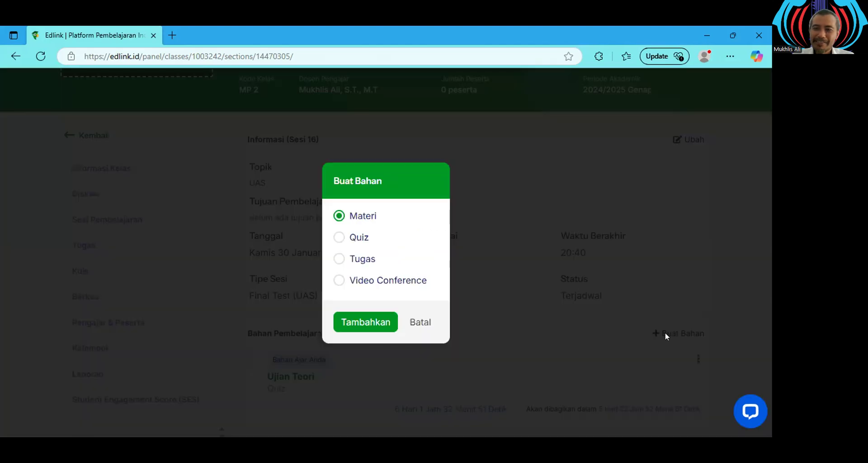
left_click(339, 259)
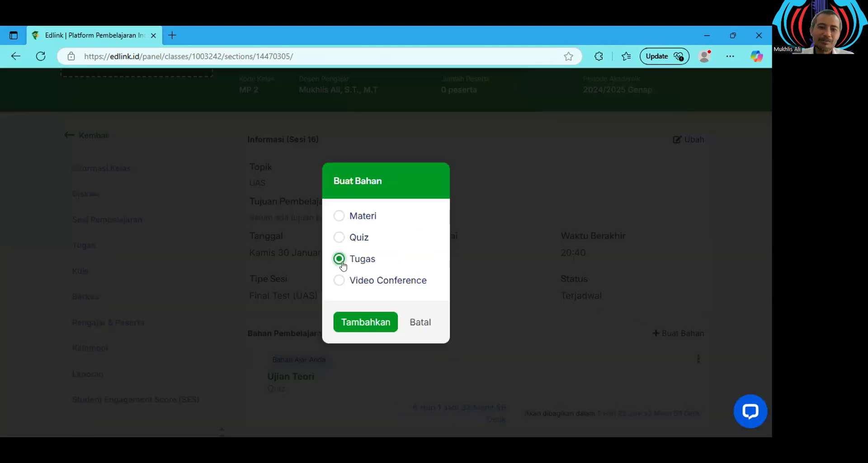
left_click(366, 322)
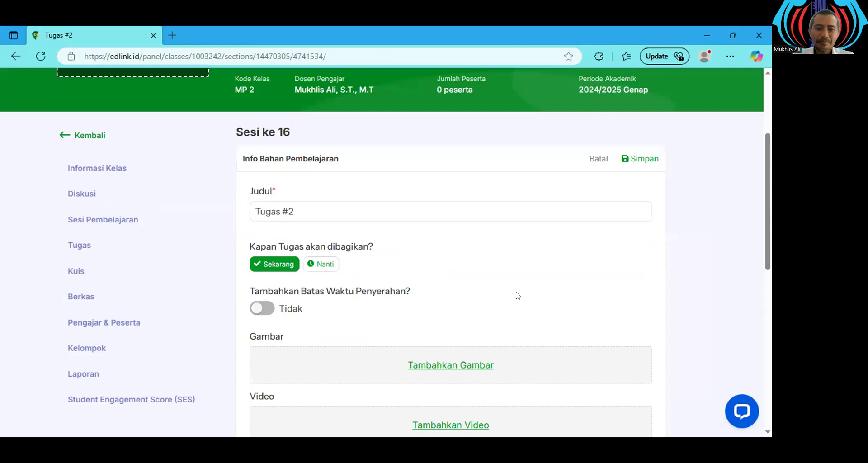
Step: Replace the new assignment's title with "Ujian Teori Essay"
scroll(407, 217, "down", 1)
left_click_drag(303, 152, 222, 156)
type("Ujian ")
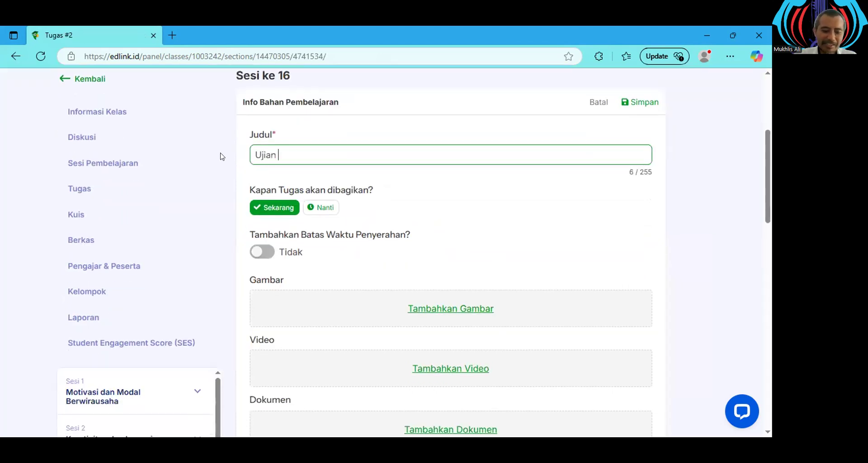
type("Teori Essay")
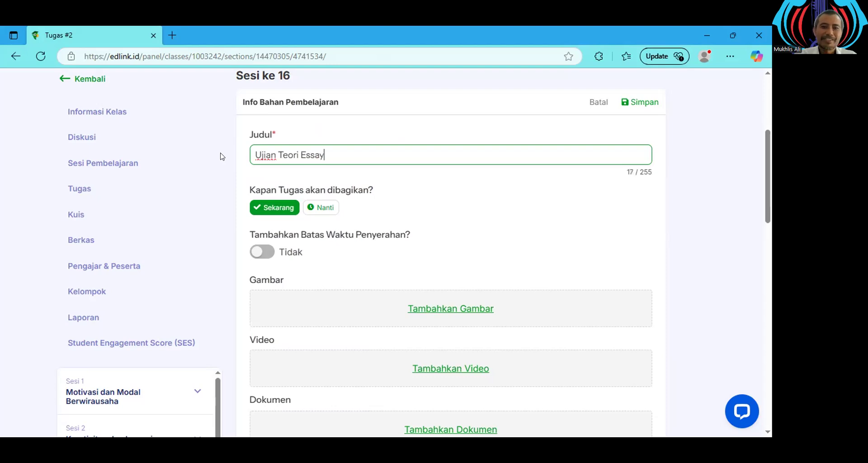
left_click(496, 210)
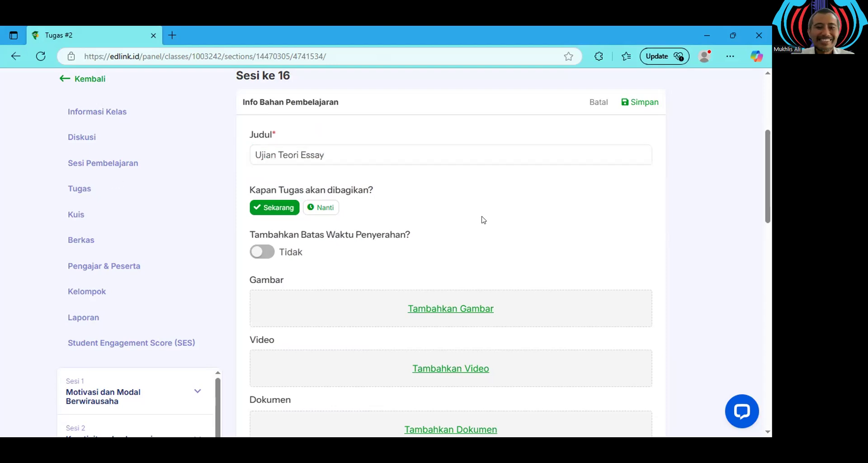
Step: Schedule the assignment to be shared at a set time (Nanti), on 18/02/2025 at 08:00
left_click(328, 210)
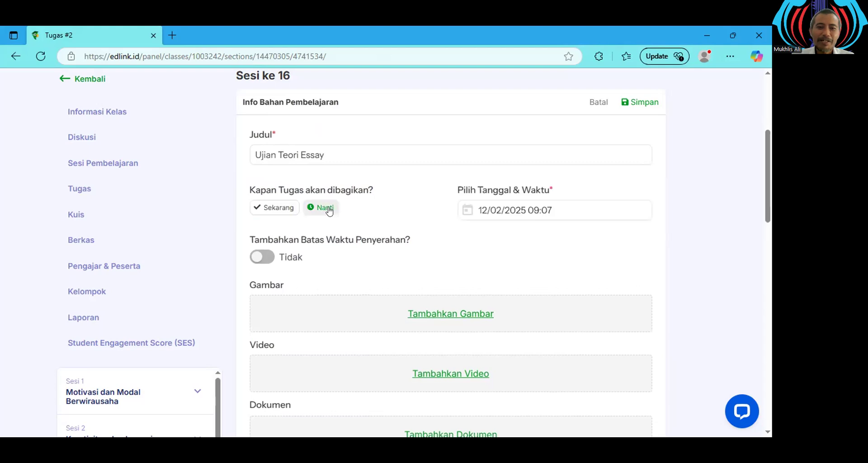
left_click(496, 210)
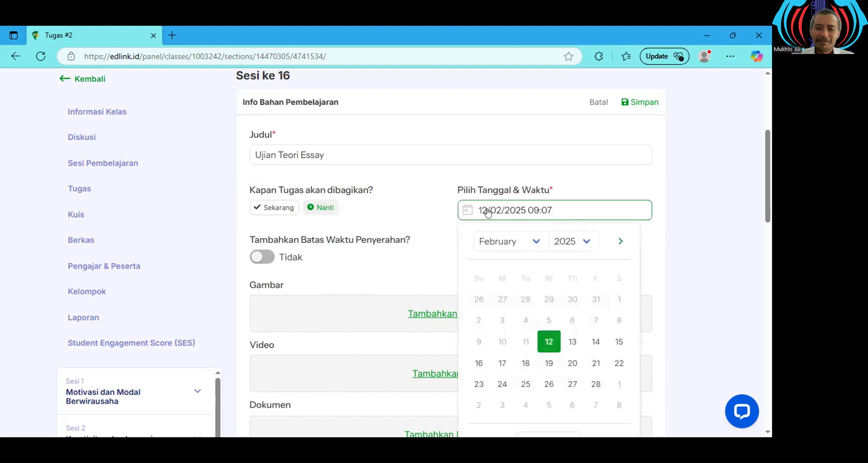
left_click(524, 364)
scroll(571, 347, "down", 3)
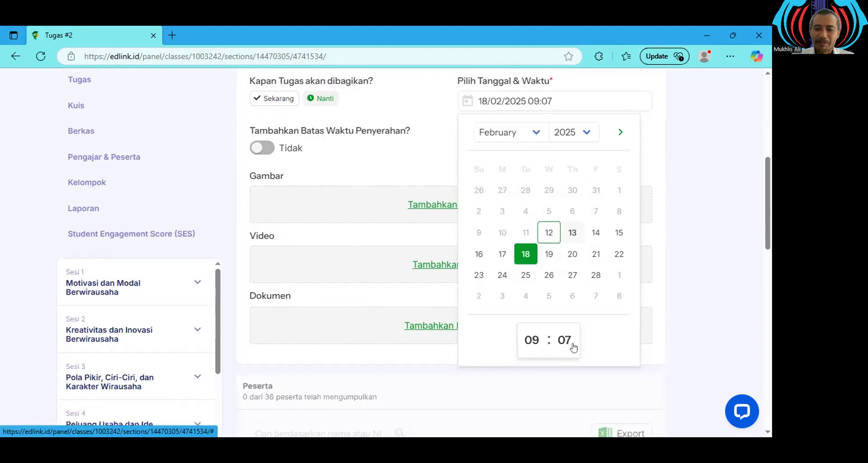
left_click(531, 337)
left_click(531, 166)
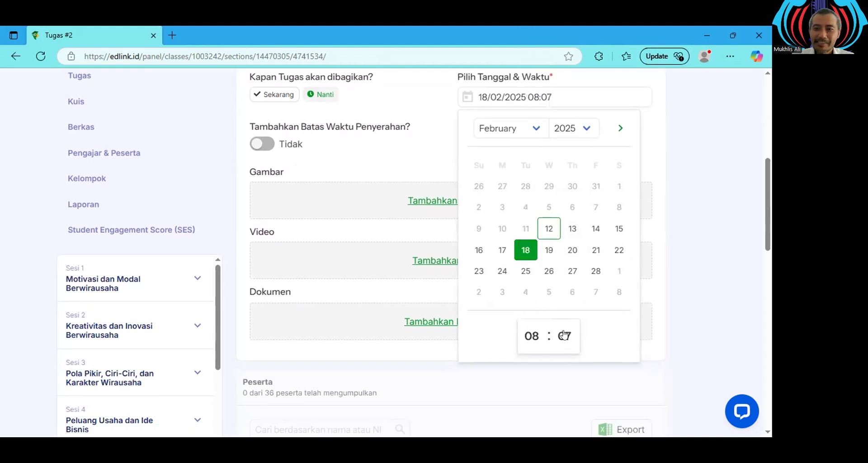
left_click(563, 335)
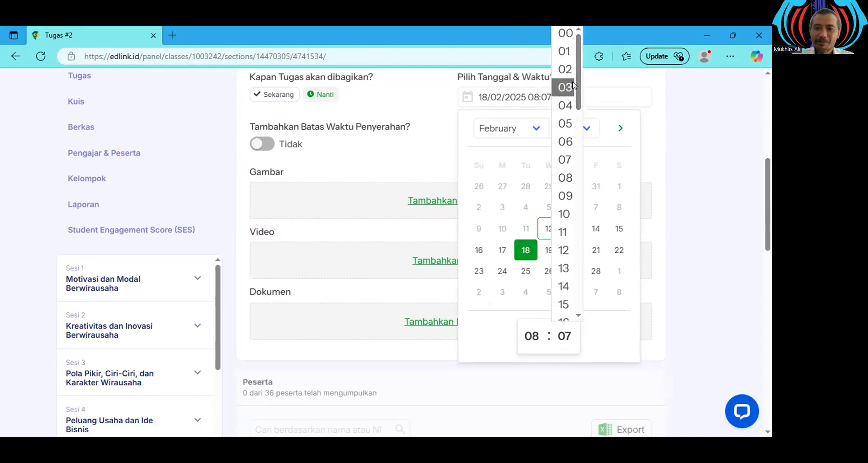
left_click(565, 34)
left_click(682, 283)
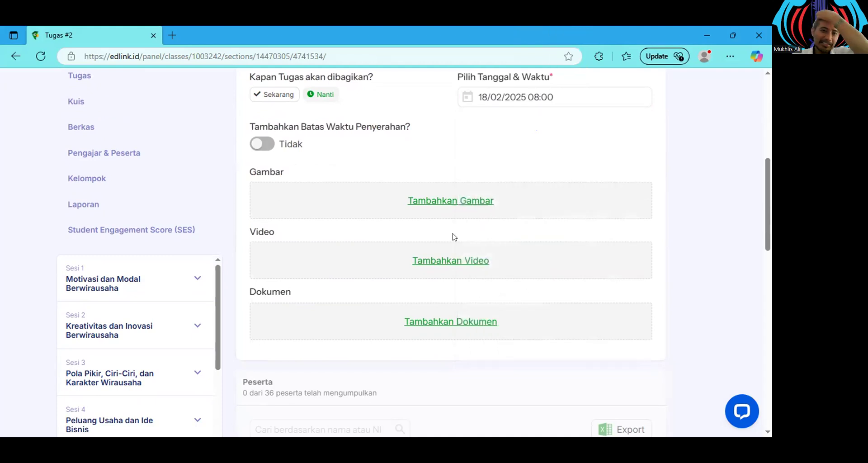
Step: Enable the submission deadline for the assignment and set it to 18/02/2025 09:40
left_click(265, 147)
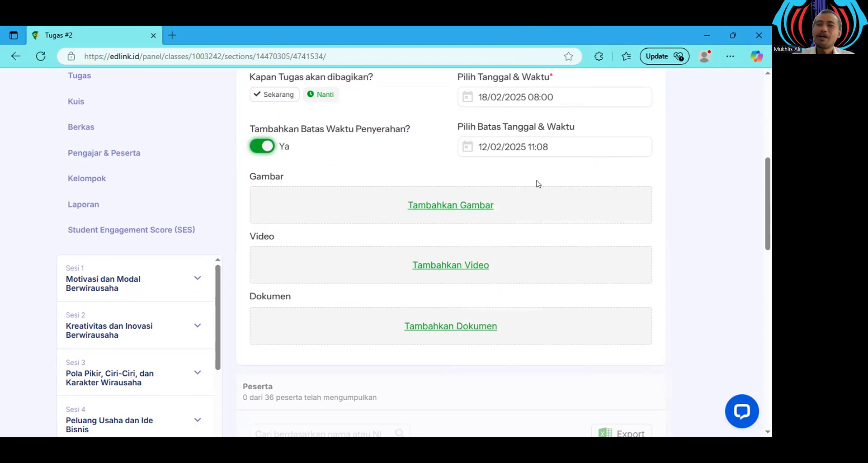
left_click(529, 154)
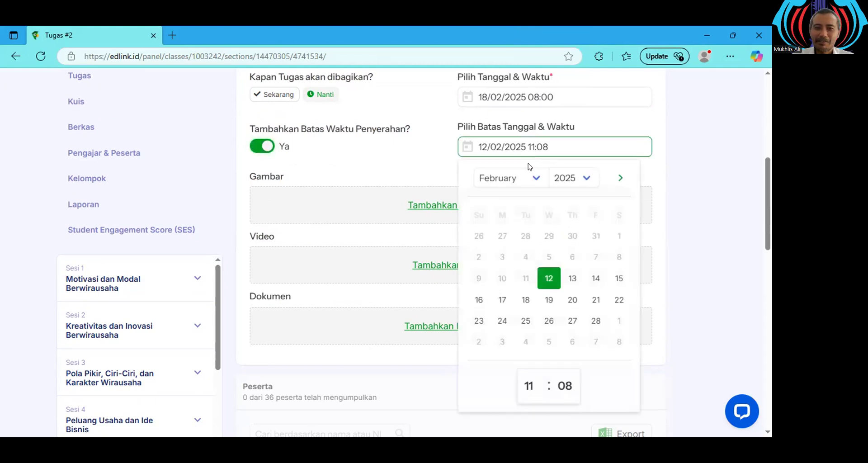
left_click(526, 299)
left_click(528, 387)
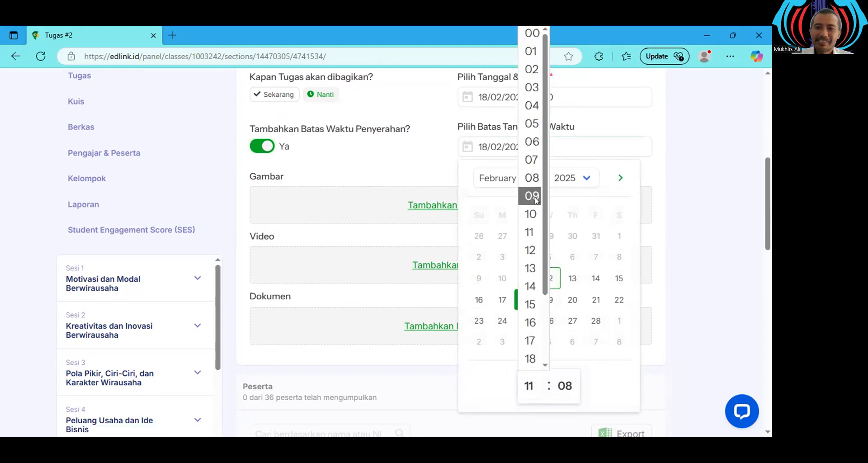
left_click(533, 197)
left_click(565, 386)
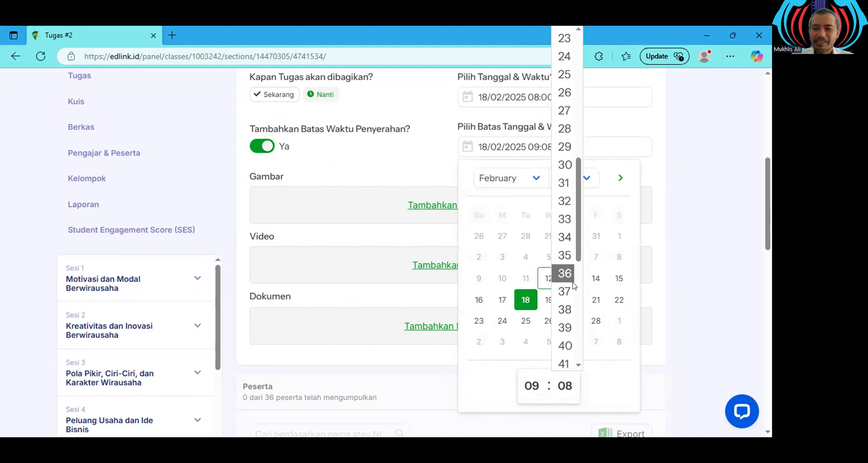
left_click(565, 346)
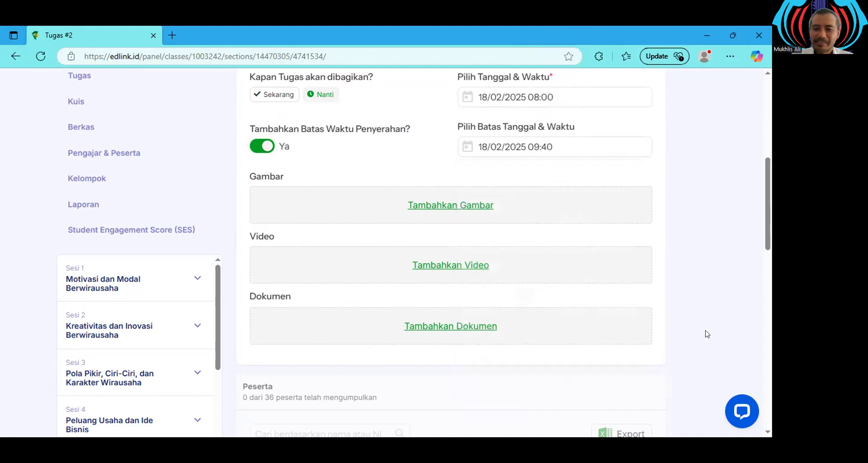
Step: Start adding a document to the assignment and show the Perguruan Tinggi storage in the Media Library
scroll(450, 248, "up", 1)
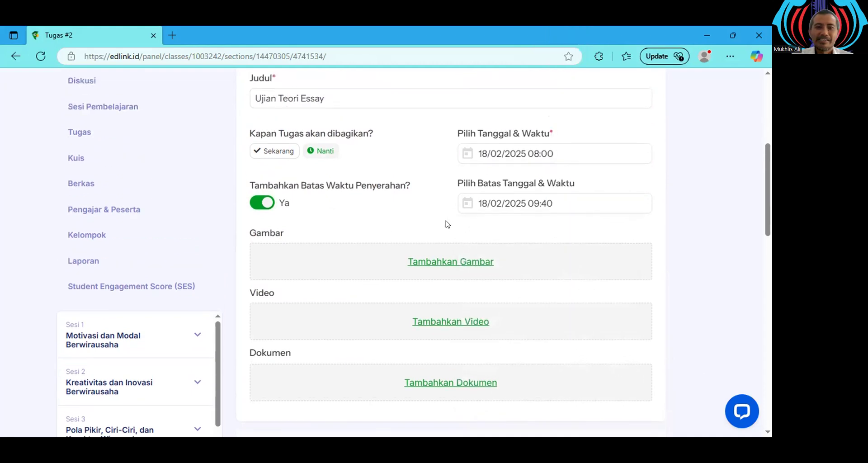
scroll(437, 219, "down", 2)
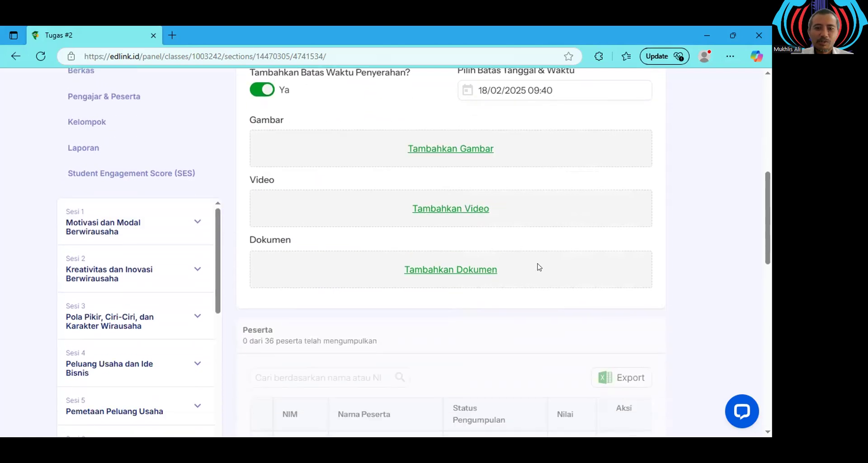
scroll(510, 266, "up", 2)
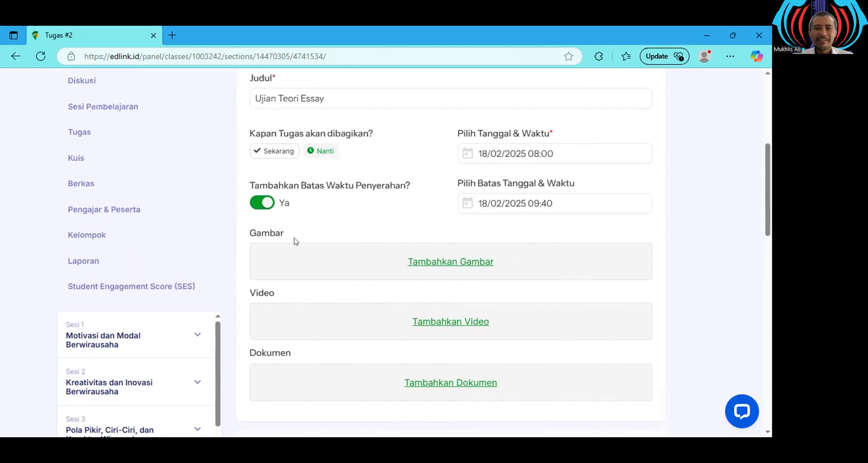
scroll(382, 223, "down", 2)
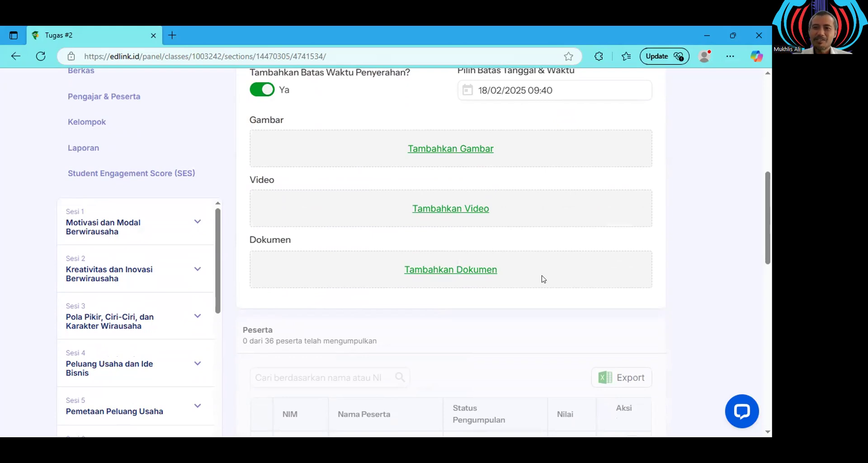
left_click(463, 270)
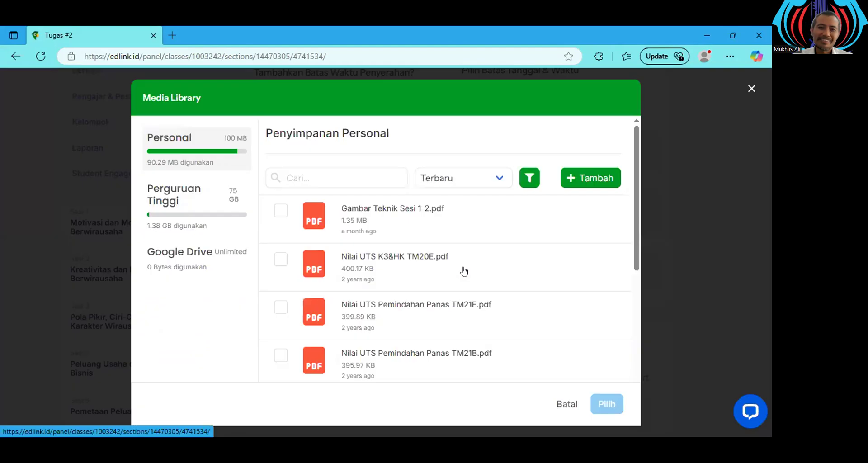
left_click(215, 205)
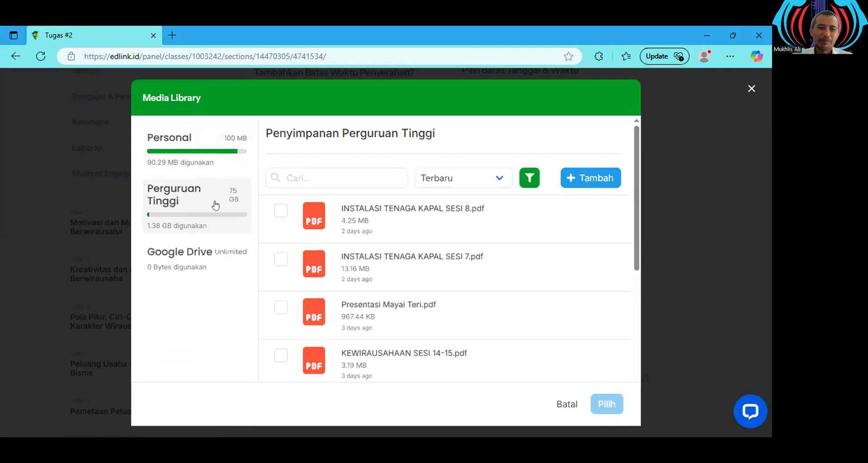
left_click(583, 181)
left_click(386, 273)
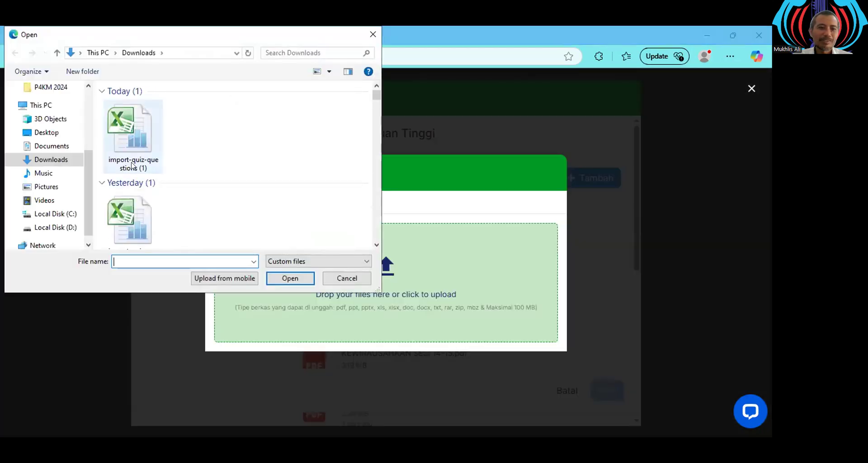
scroll(180, 183, "down", 3)
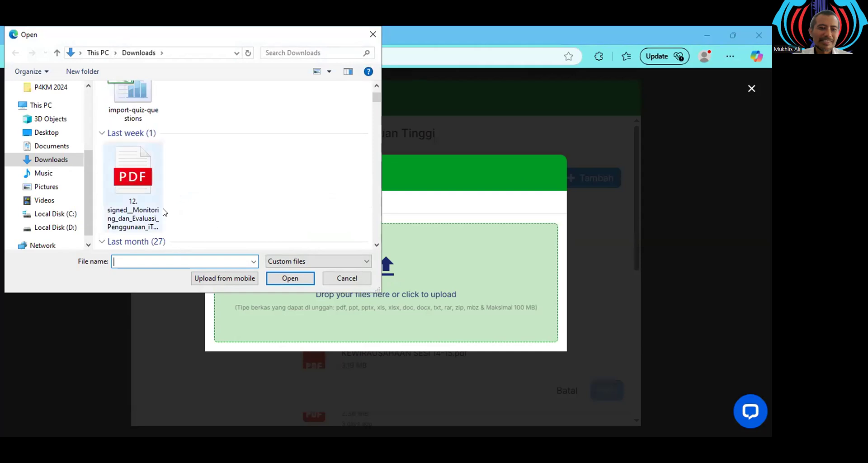
left_click(140, 211)
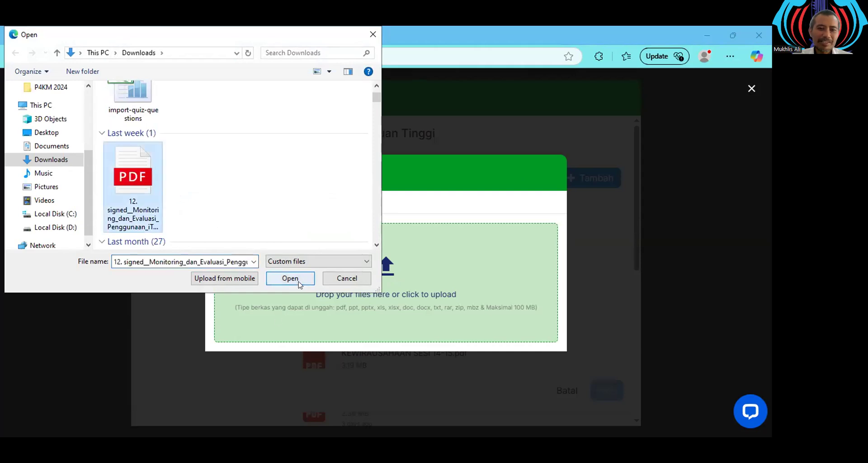
left_click(346, 278)
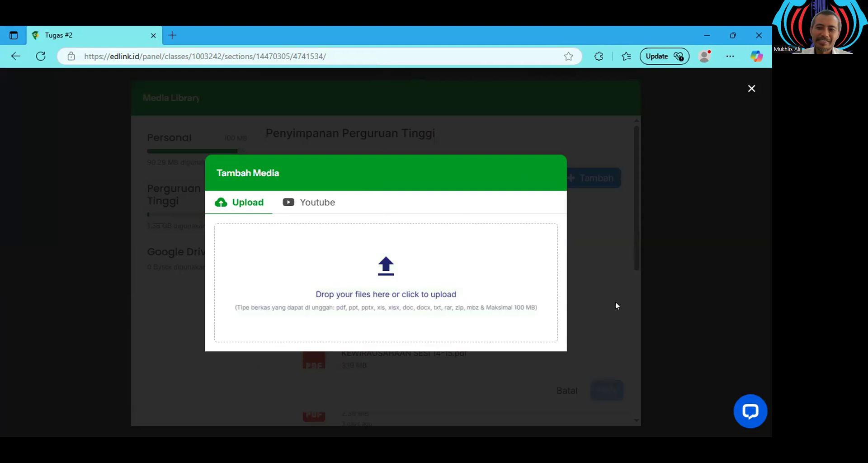
left_click(615, 302)
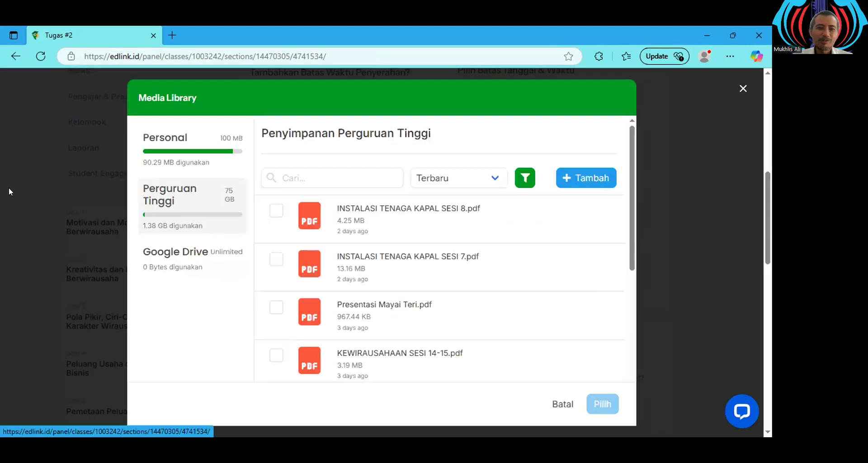
Step: Attach INSTALASI TENAGA KAPAL SESI 8.pdf from the Perguruan Tinggi storage as the assignment's document
left_click(193, 170)
left_click(233, 240)
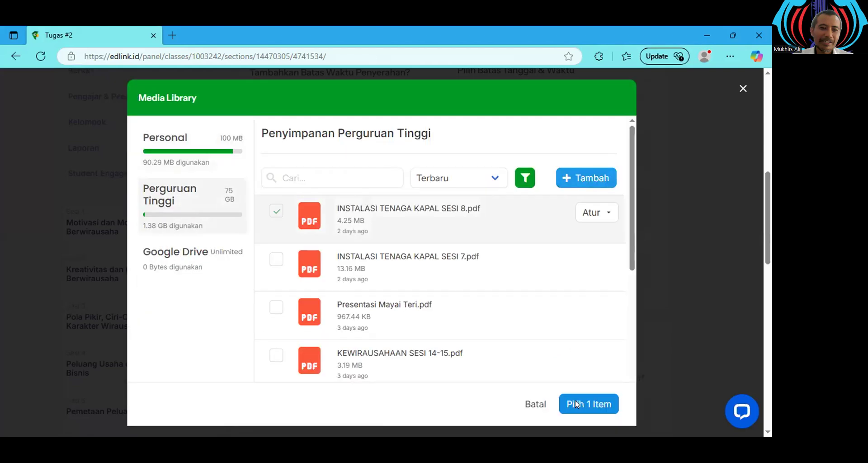
left_click(576, 404)
Step: Examine the assignment's attached document, the participants' submission list and the Catatan section
scroll(437, 275, "down", 1)
scroll(481, 320, "down", 1)
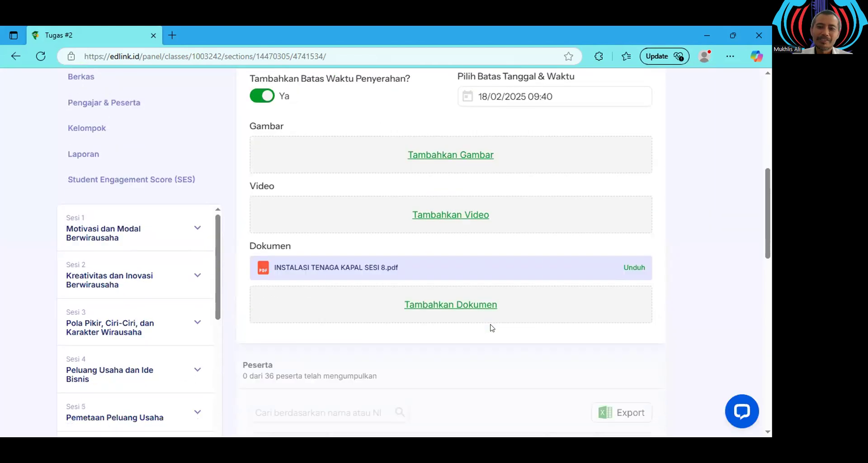
scroll(491, 327, "down", 2)
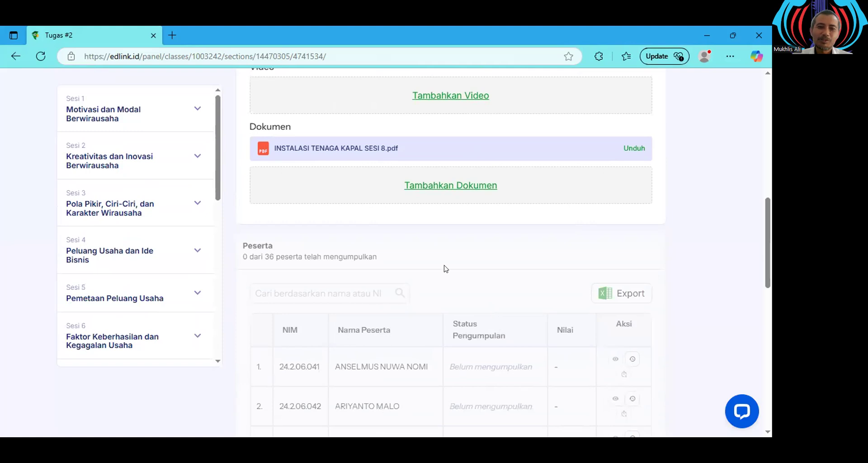
scroll(429, 234, "up", 2)
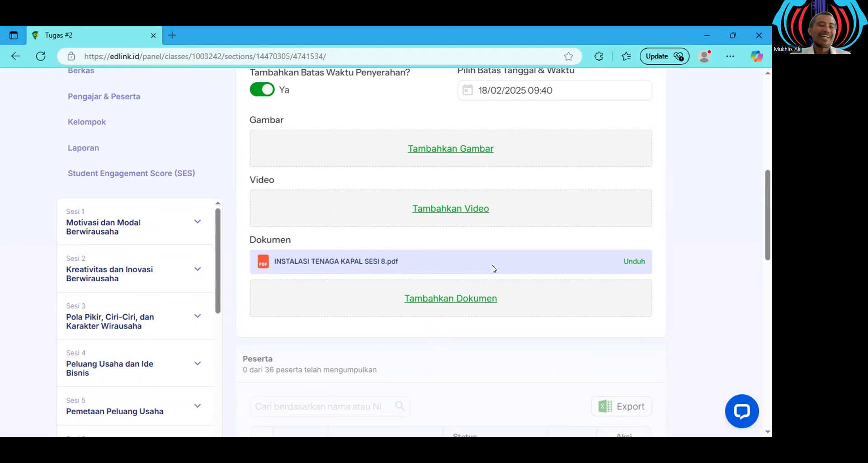
scroll(493, 269, "down", 2)
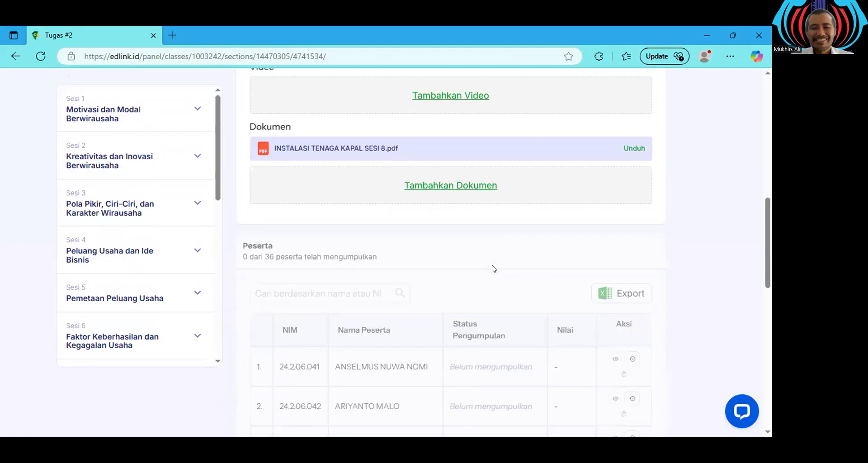
scroll(493, 269, "down", 10)
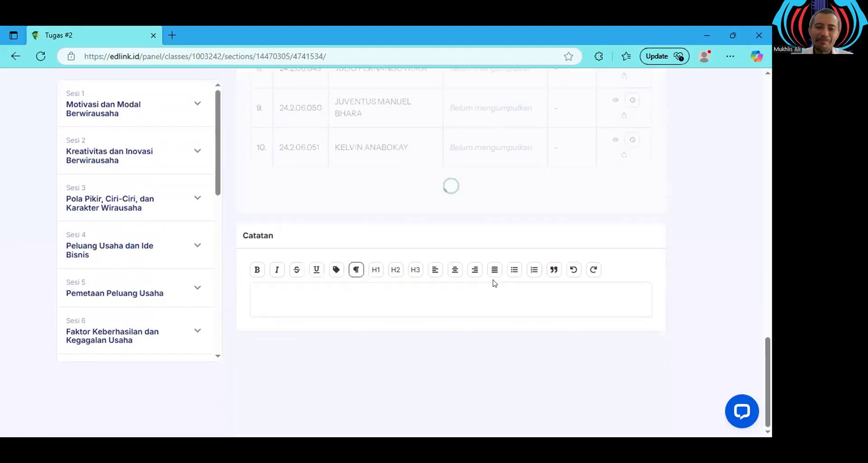
scroll(498, 300, "up", 5)
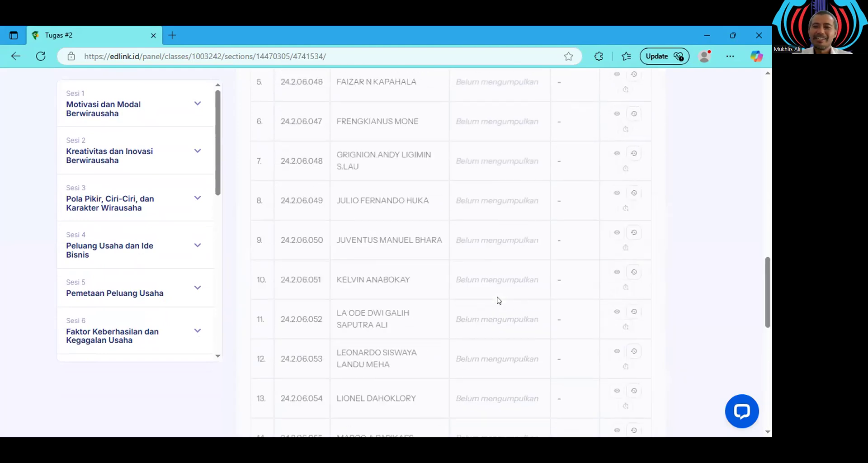
scroll(498, 301, "down", 7)
scroll(498, 300, "down", 5)
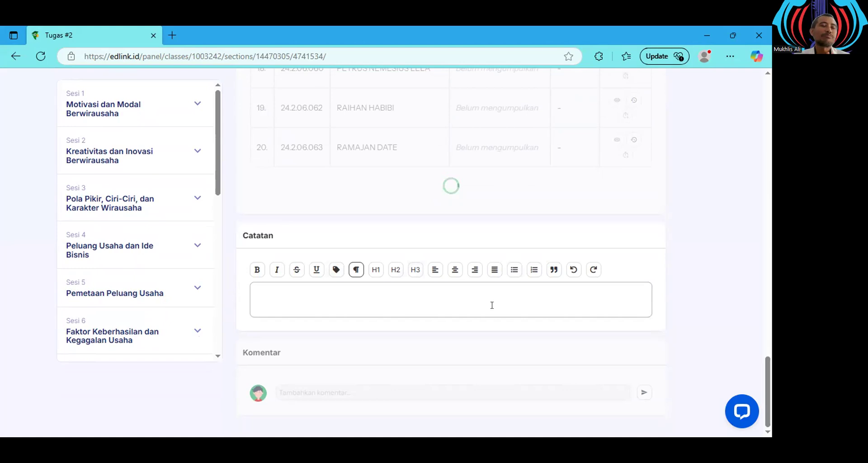
scroll(492, 309, "down", 7)
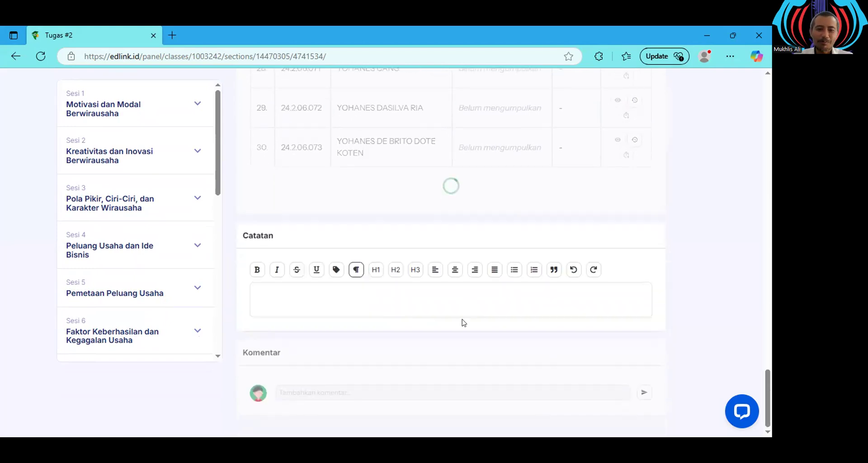
scroll(556, 331, "down", 5)
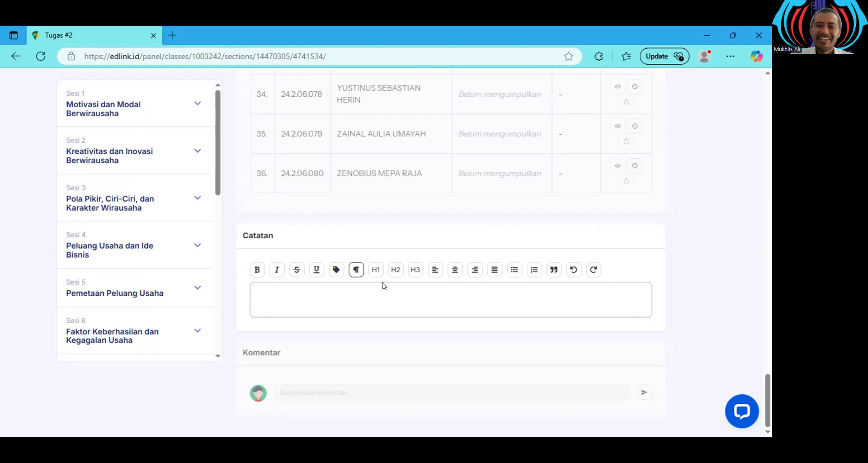
scroll(461, 255, "up", 12)
scroll(462, 252, "up", 15)
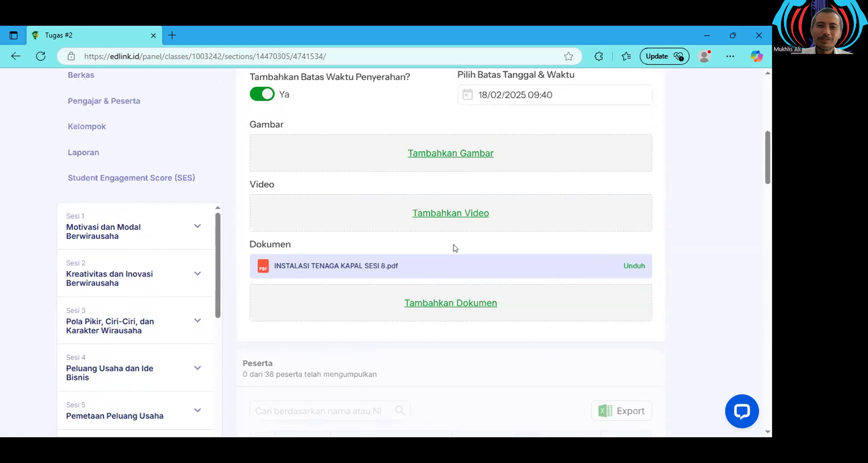
scroll(454, 248, "down", 4)
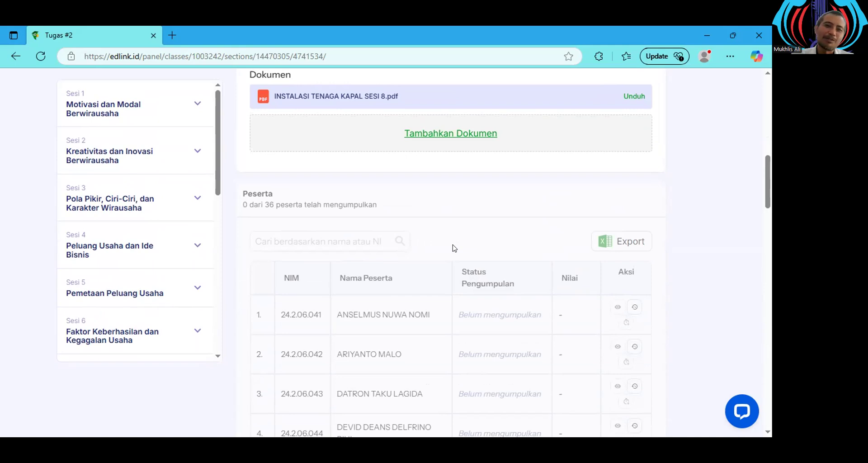
scroll(492, 259, "up", 2)
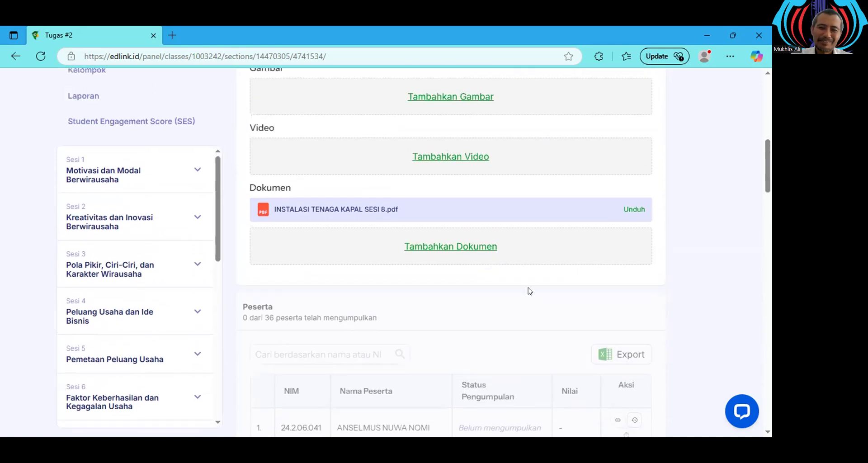
Step: Review the assignment's document, participant list and Catatan section, and save the Ujian Teori Essay assignment
scroll(555, 346, "down", 2)
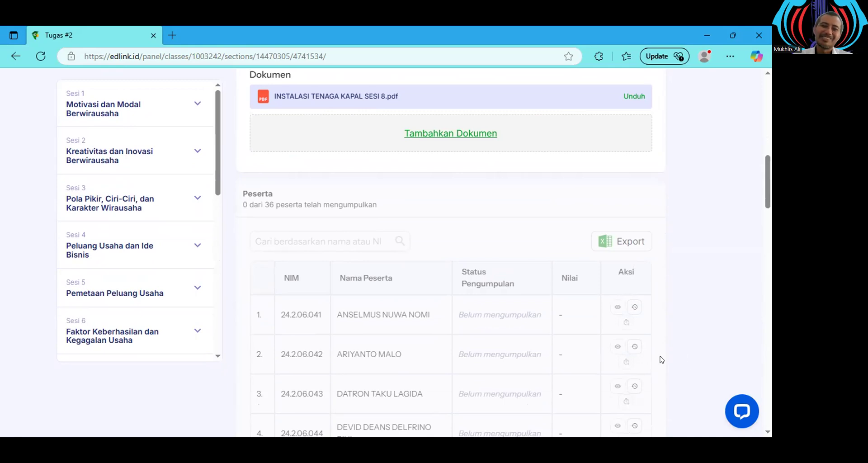
scroll(544, 329, "down", 2)
scroll(560, 312, "up", 4)
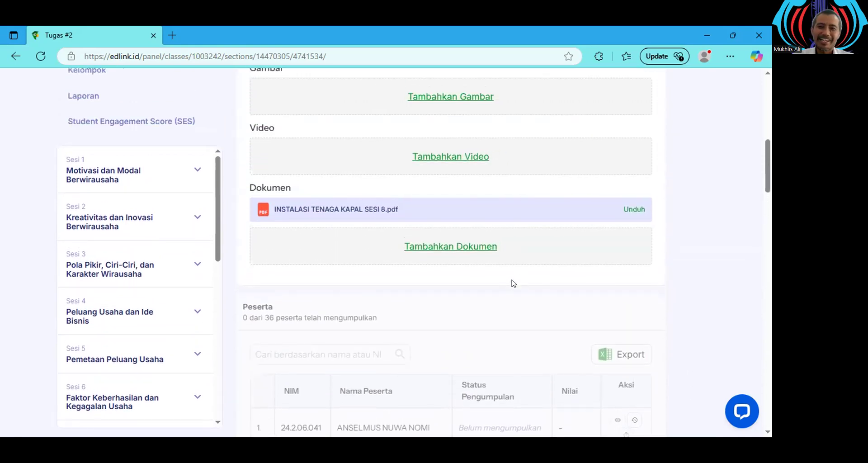
scroll(513, 282, "up", 1)
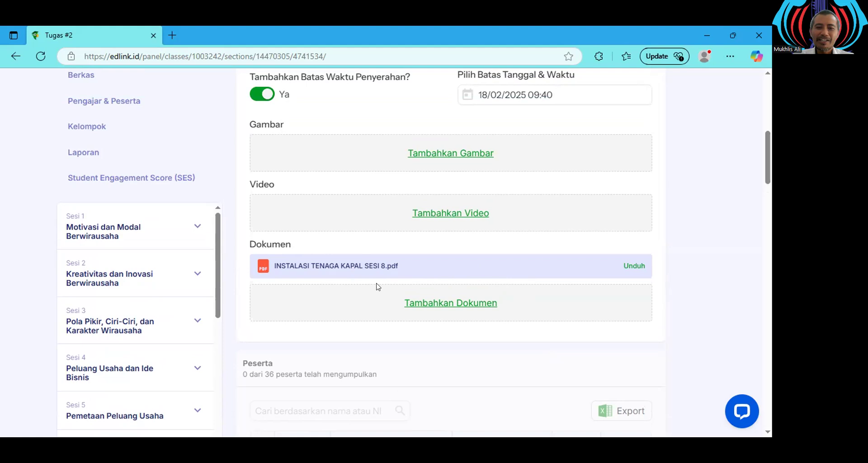
scroll(473, 287, "down", 20)
scroll(473, 283, "down", 10)
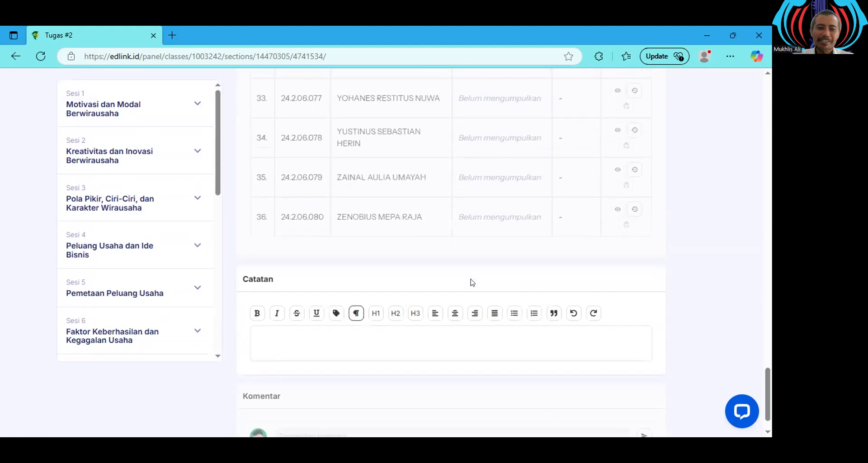
left_click(288, 300)
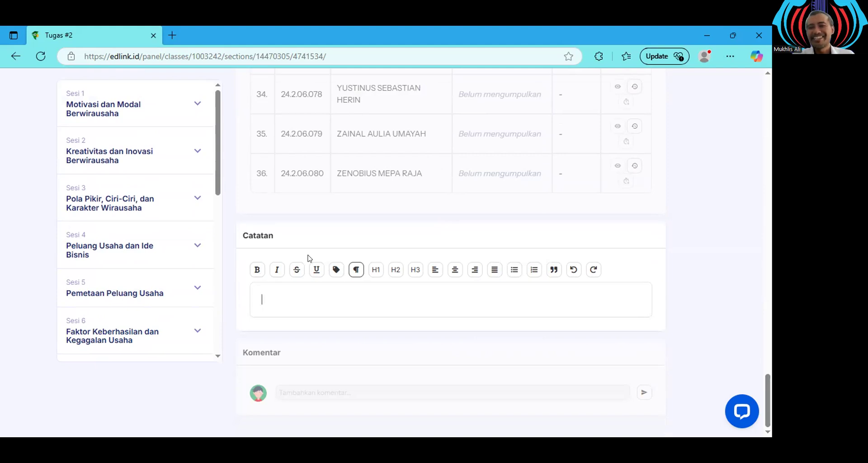
scroll(306, 257, "up", 15)
scroll(322, 210, "up", 10)
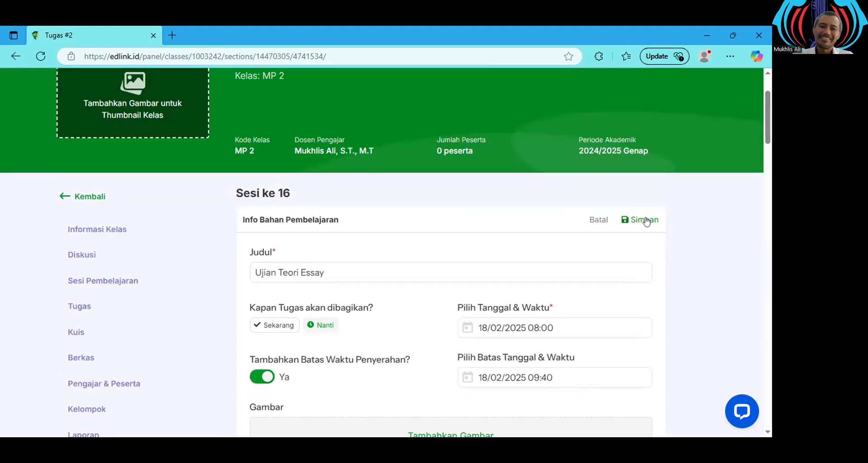
left_click(646, 221)
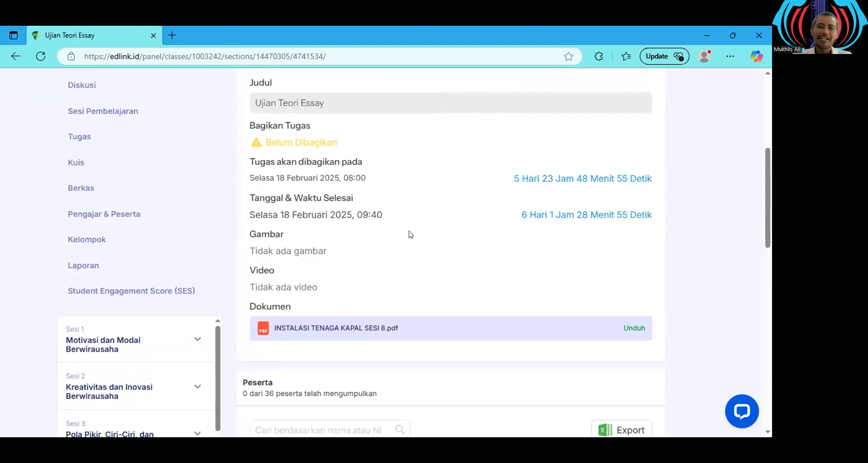
scroll(409, 233, "up", 3)
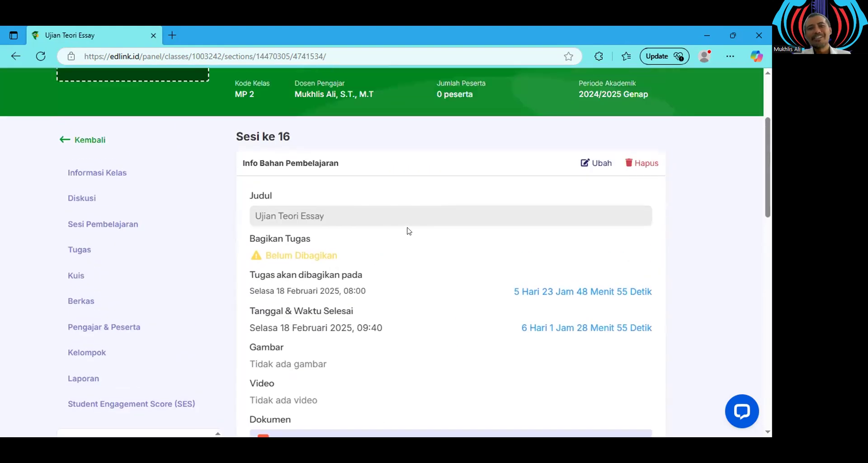
Step: Return to the session 16 page and examine its session information and the Bahan Pembelajaran list
left_click(98, 141)
scroll(427, 243, "down", 3)
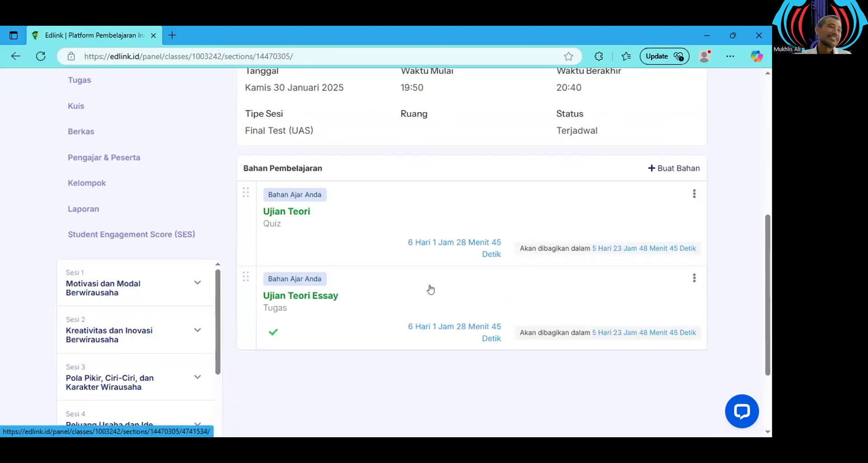
scroll(433, 289, "up", 1)
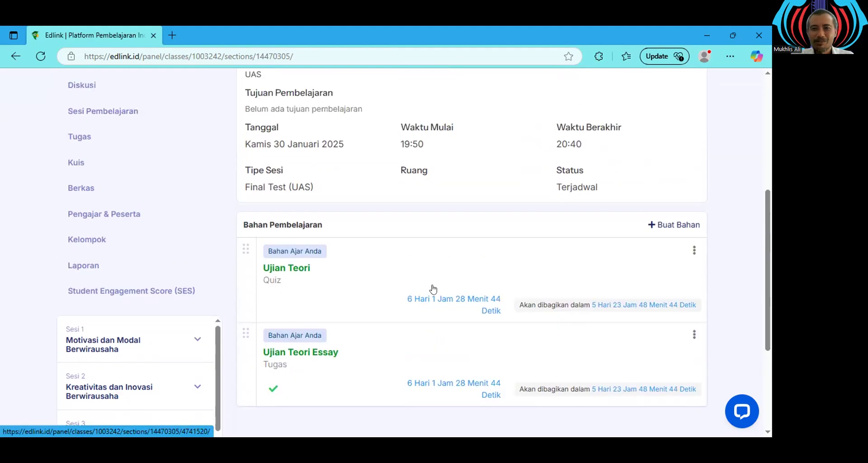
scroll(436, 288, "up", 2)
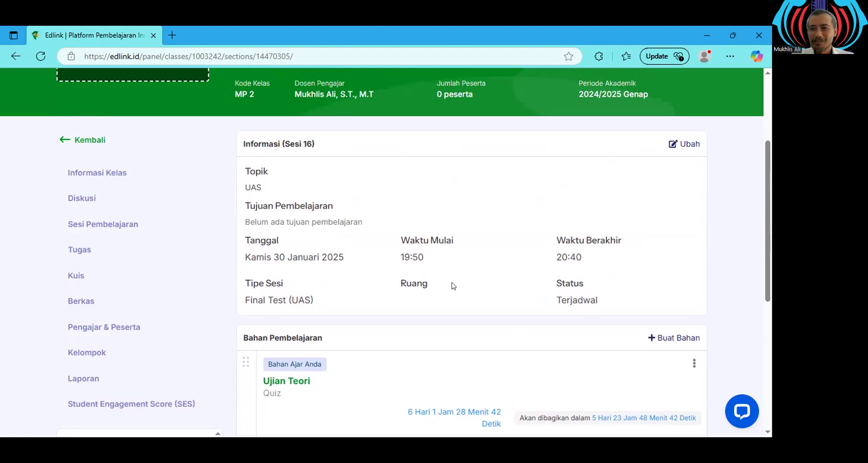
scroll(456, 285, "down", 1)
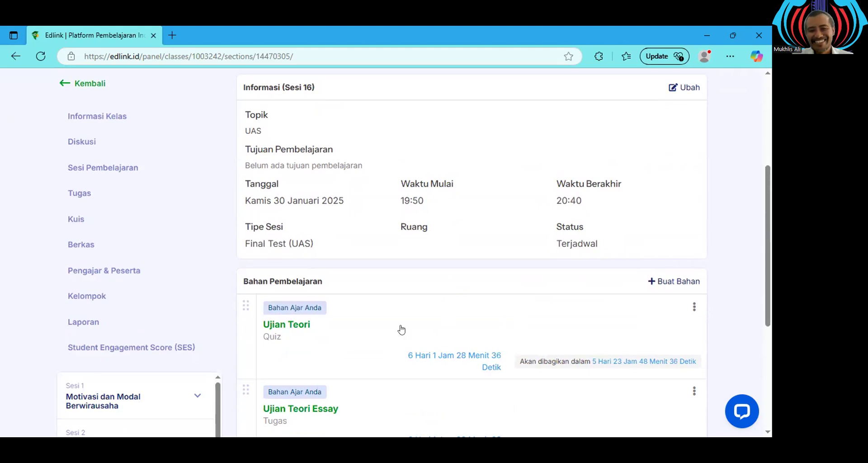
scroll(407, 328, "down", 3)
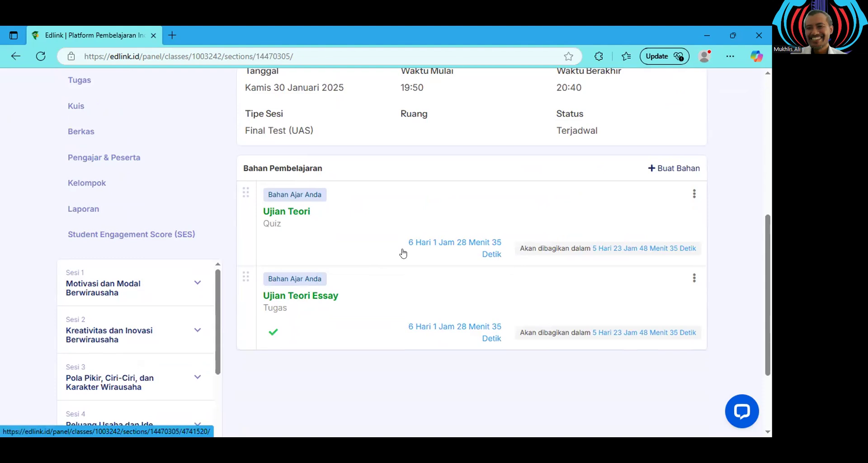
scroll(403, 253, "up", 6)
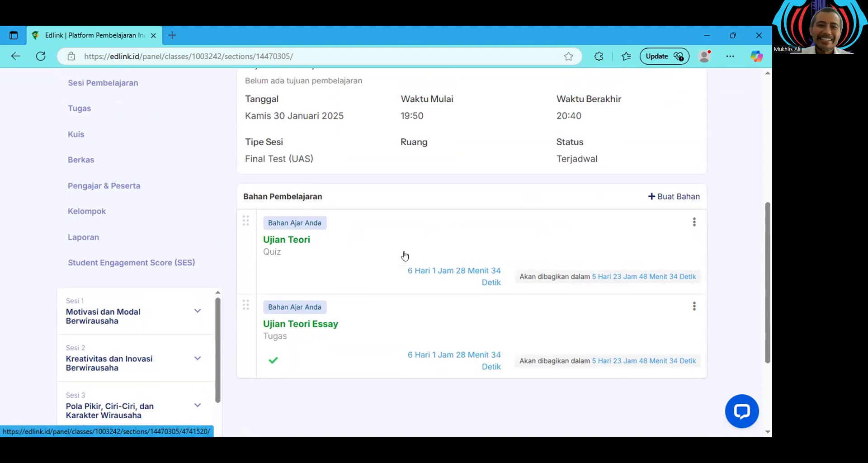
scroll(404, 254, "down", 5)
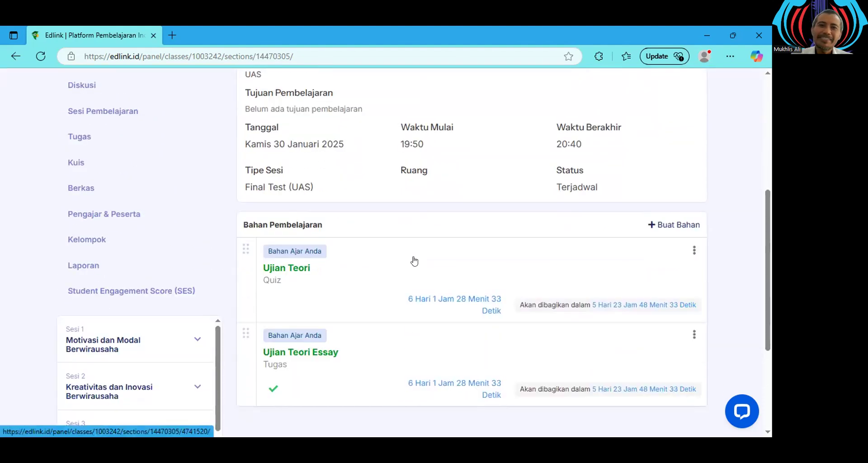
scroll(418, 260, "up", 2)
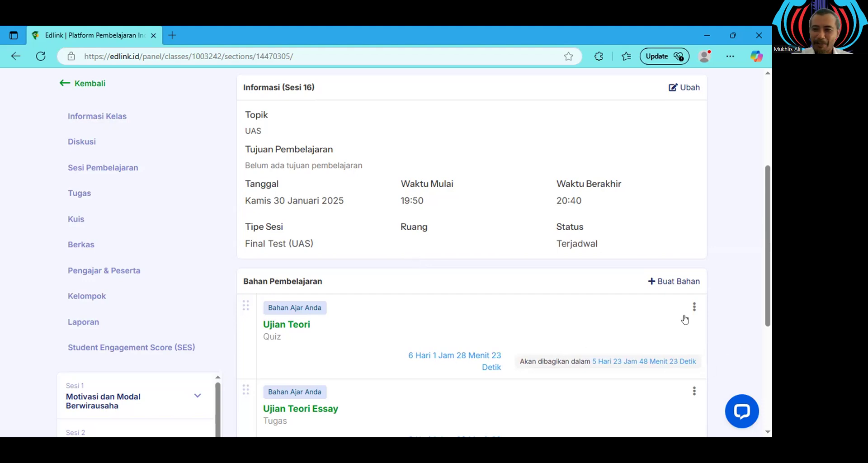
Step: Add a Materi item to session 16 and schedule its sharing for 18/02/2025 08:00
left_click(672, 283)
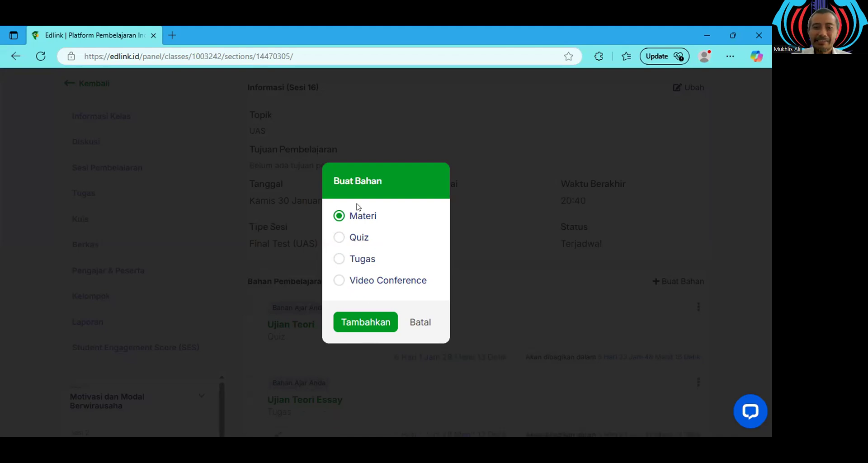
left_click(366, 323)
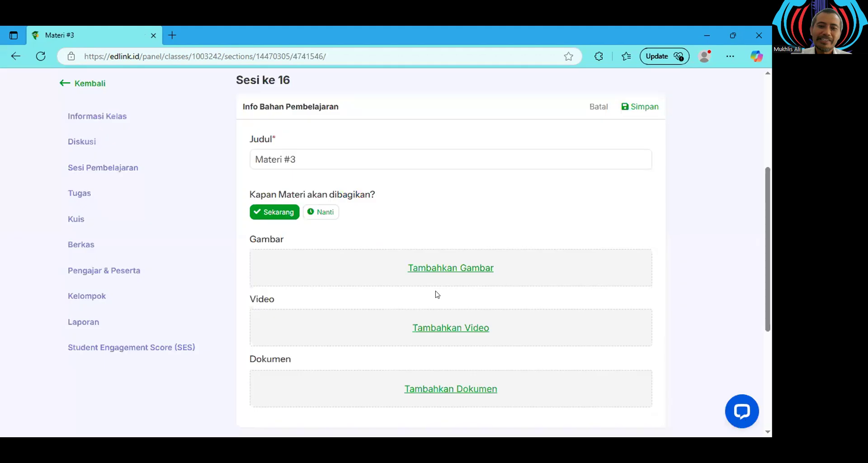
left_click(321, 212)
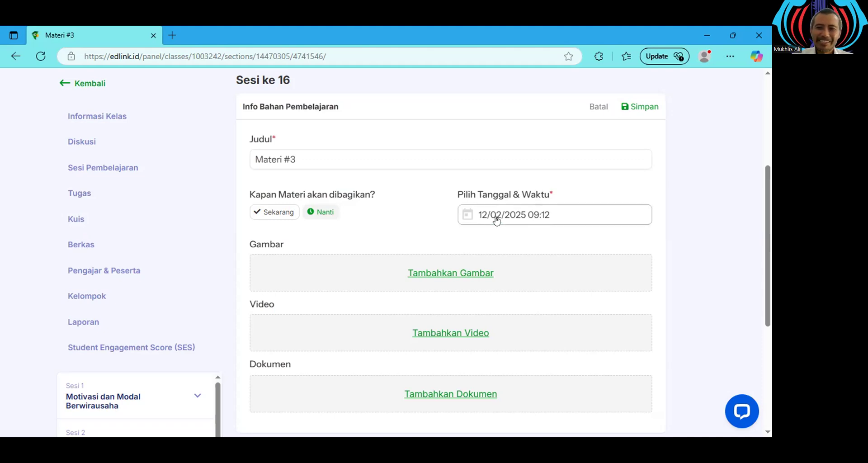
left_click(500, 222)
left_click(525, 367)
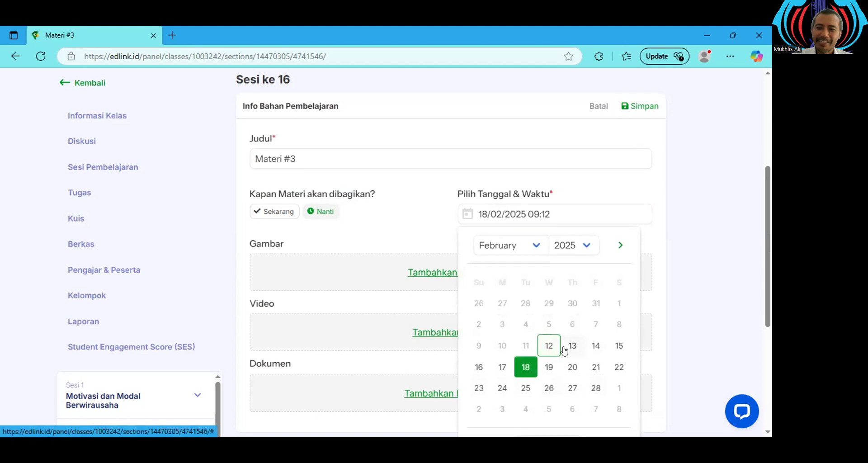
scroll(543, 375, "down", 1)
left_click(533, 394)
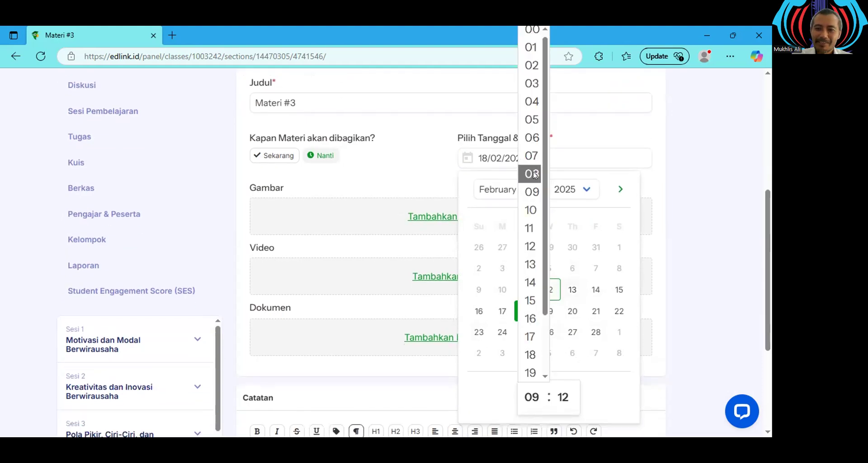
left_click(532, 174)
left_click(563, 398)
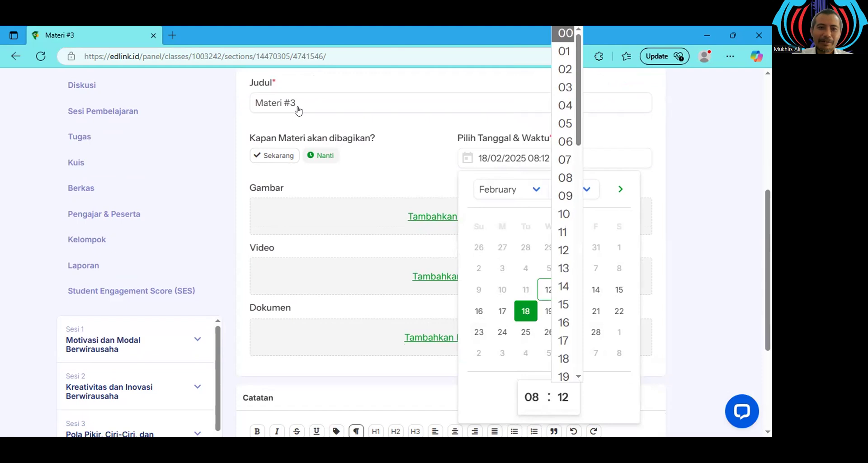
Step: Replace the material's title with Link Ujian Teori
left_click_drag(296, 110, 243, 111)
type("Ujian Teori")
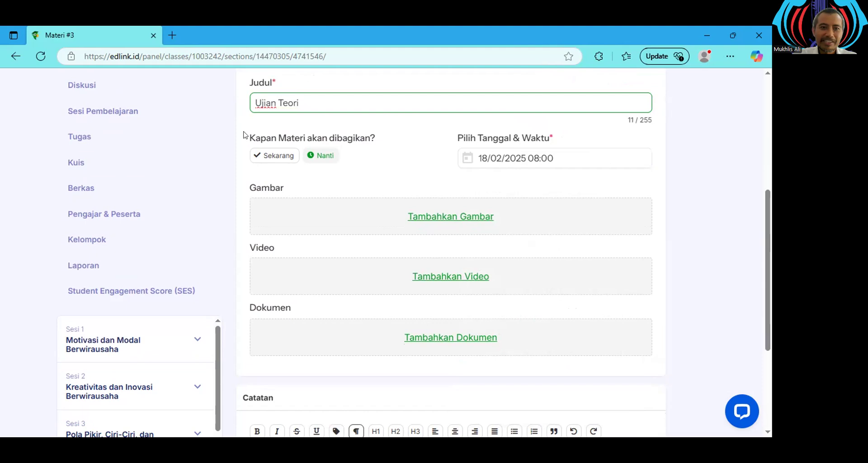
left_click(251, 102)
type("Link")
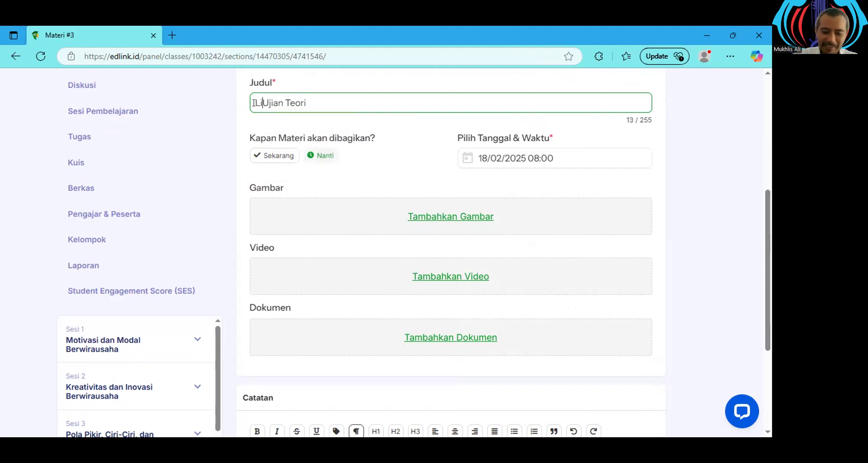
left_click(383, 192)
Step: Write "Silakan mengerjakan dengan klik link berikut:" in the material's Catatan and start a new line below it
scroll(382, 199, "down", 4)
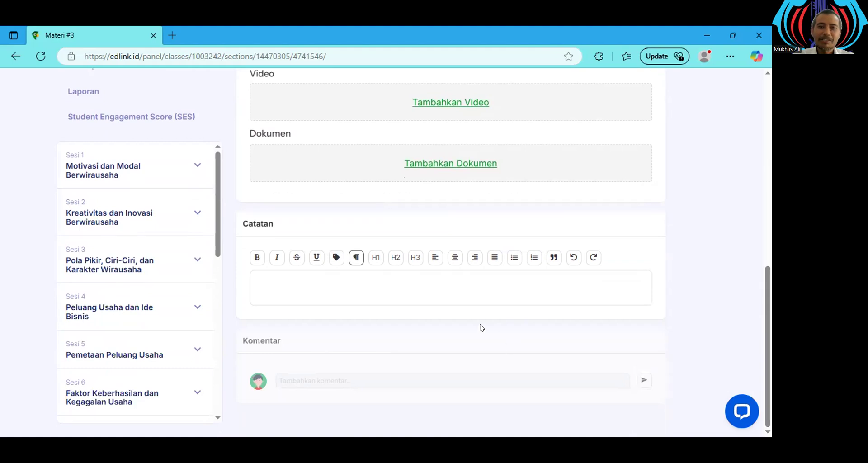
scroll(452, 312, "up", 3)
scroll(428, 295, "down", 3)
left_click(324, 286)
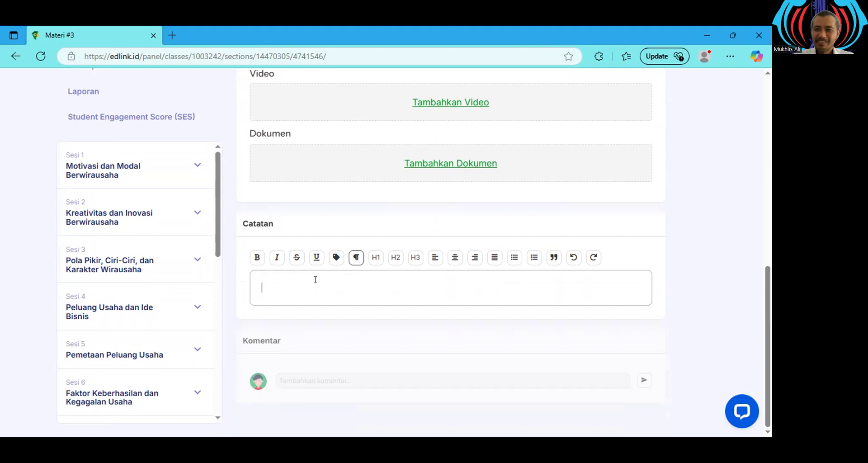
type("Silakan")
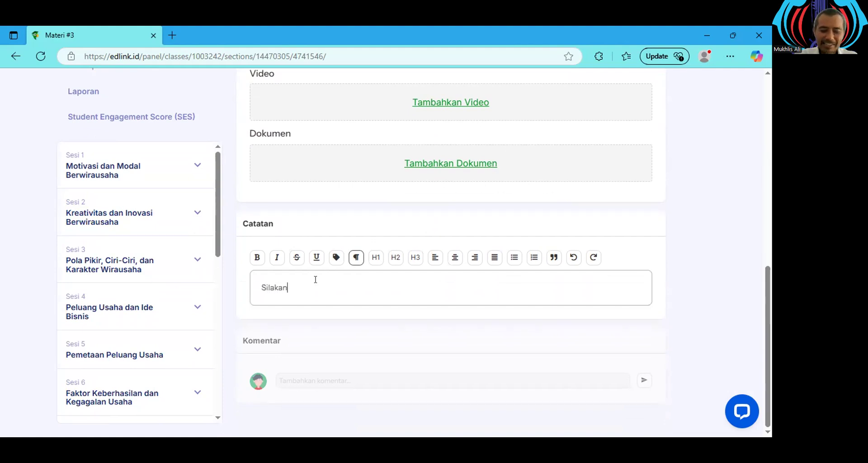
type(" mengerjakan ")
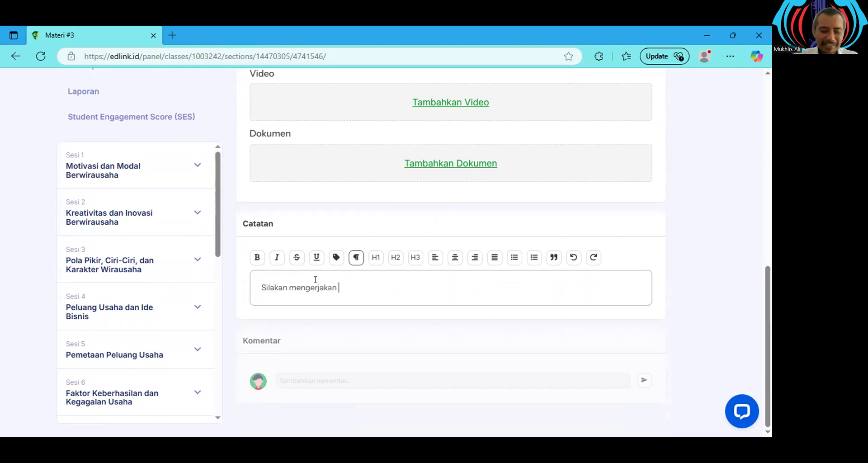
type("dengan klik ")
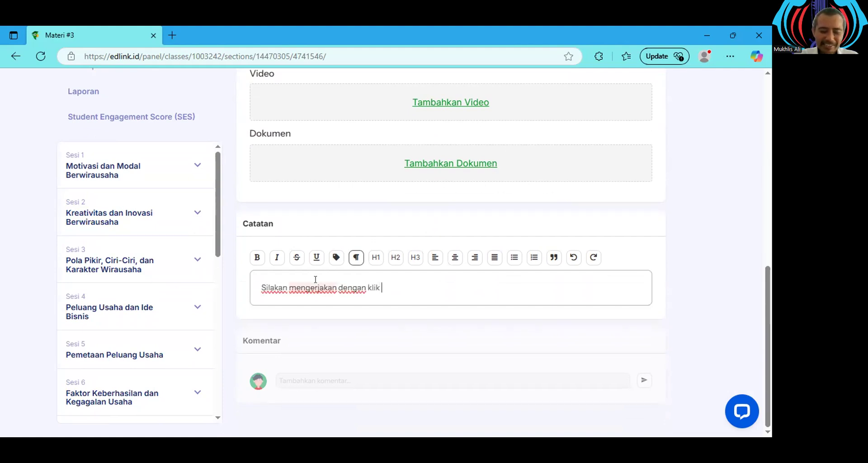
type("link berikut:")
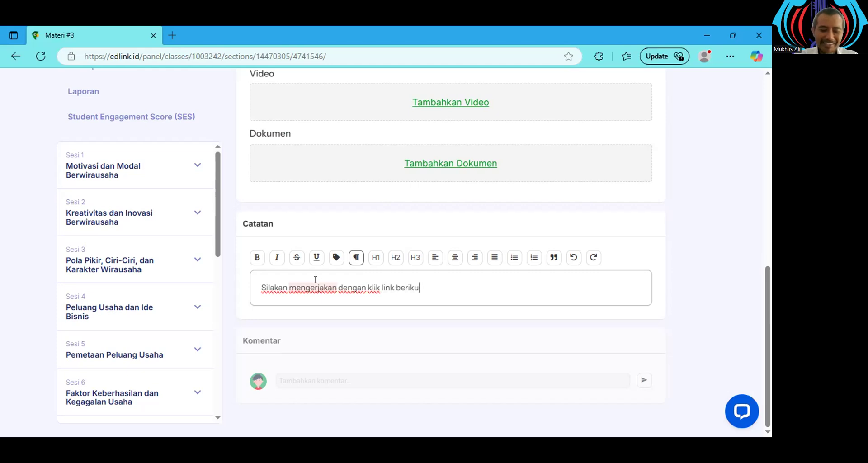
key("Return")
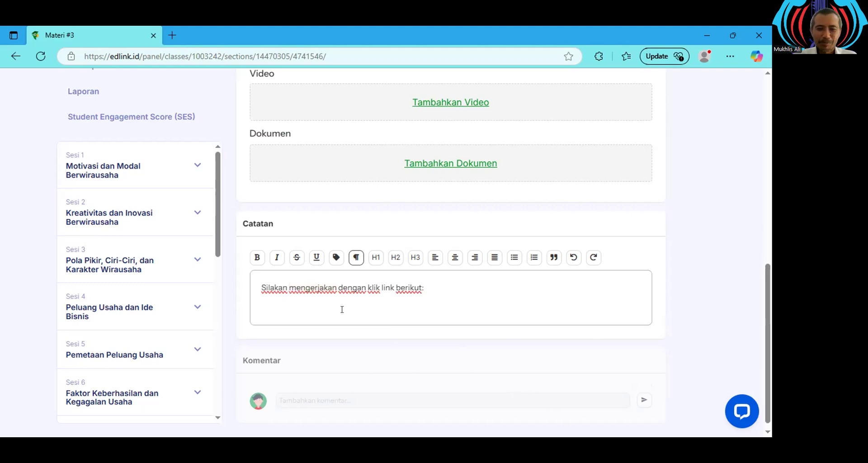
Step: Save the Link Ujian Teori material and check its saved schedule and note
scroll(564, 306, "up", 10)
left_click(654, 310)
scroll(473, 310, "down", 1)
scroll(473, 309, "down", 2)
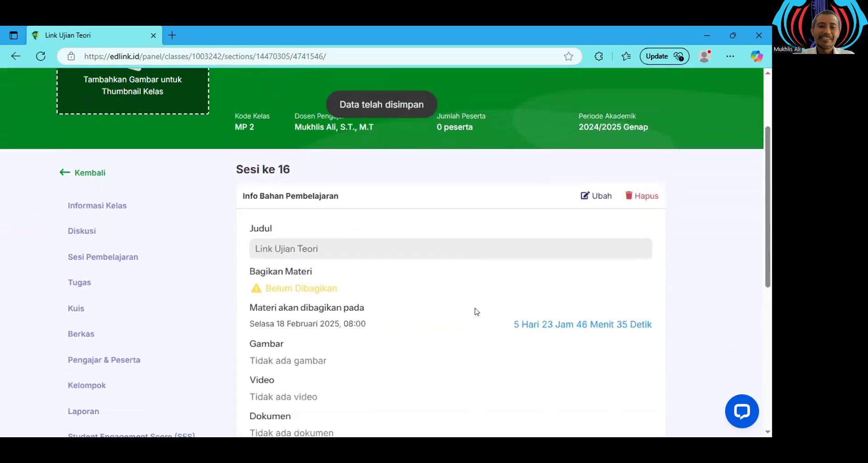
scroll(475, 312, "down", 2)
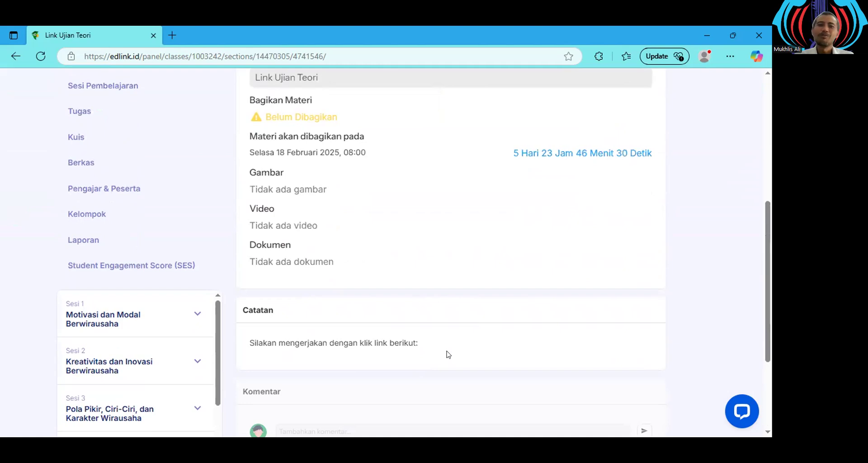
scroll(413, 355, "up", 3)
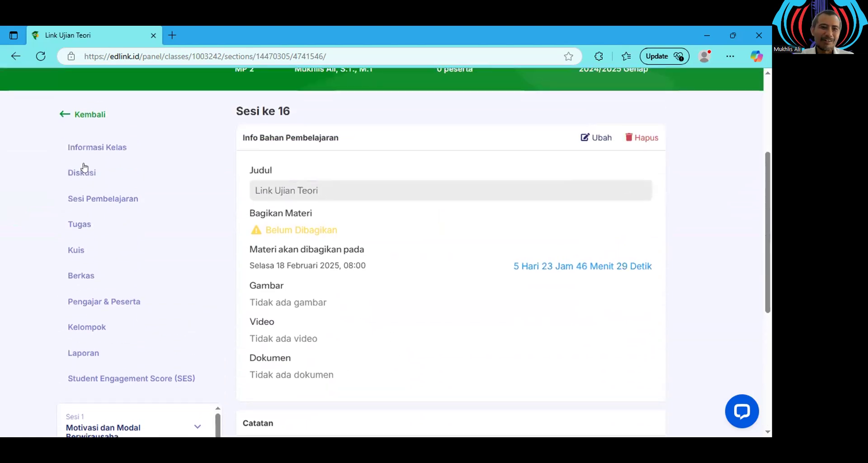
Step: Return to the session 16 page and review the quiz, assignment and material listed under Bahan Pembelajaran
left_click(84, 122)
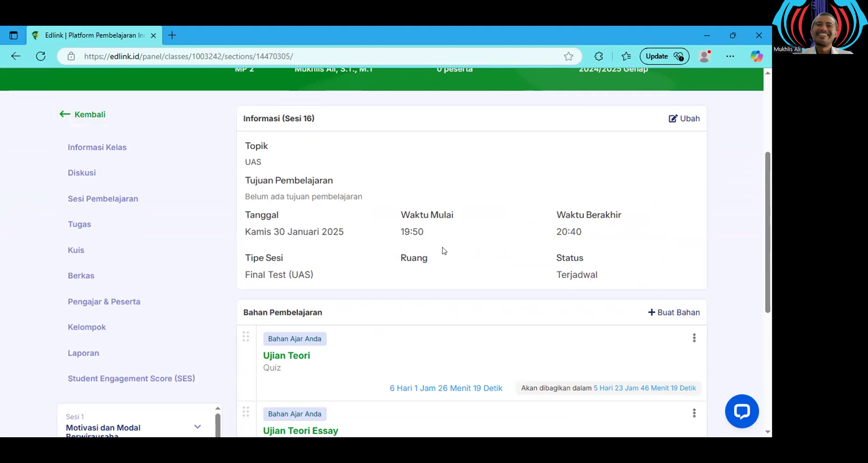
scroll(444, 251, "down", 4)
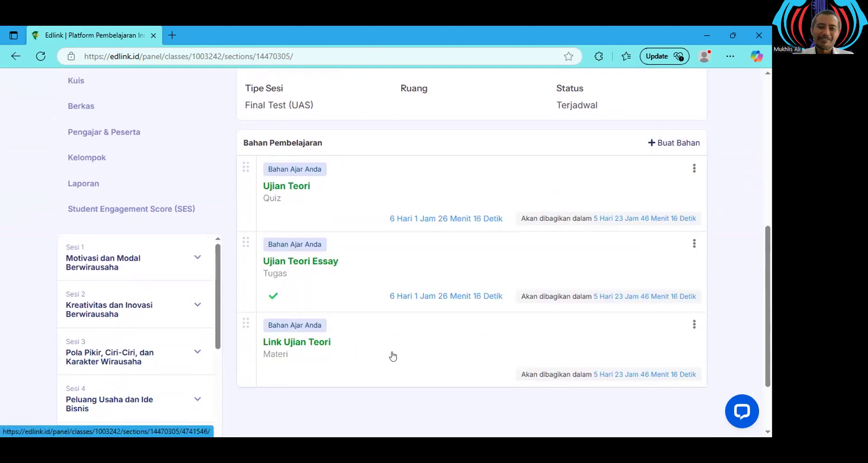
scroll(393, 357, "up", 1)
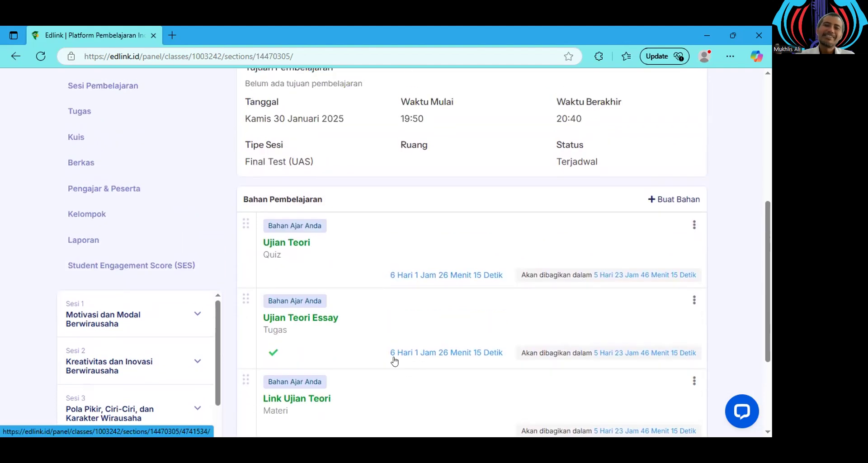